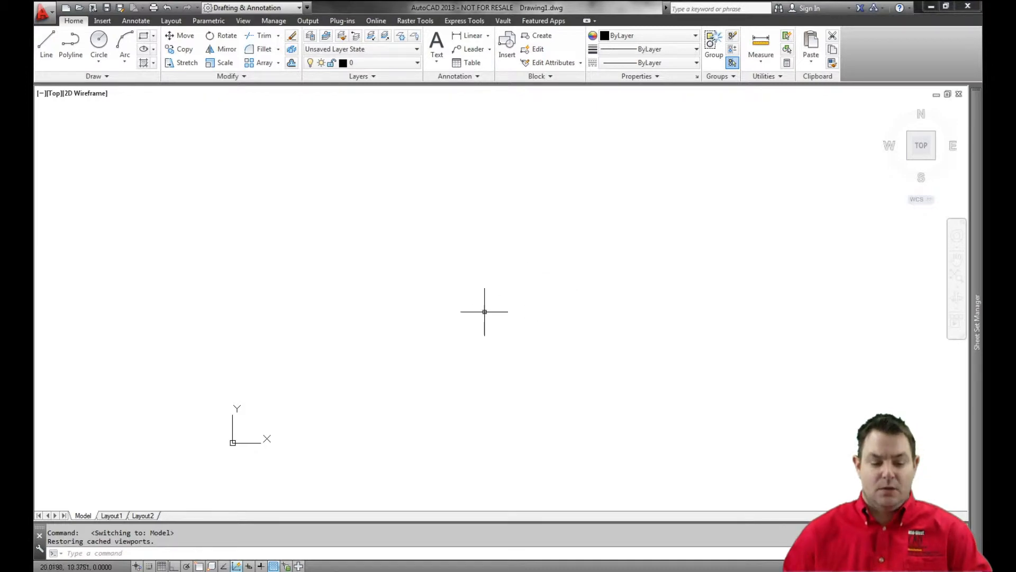
# Paste the copied architectural title block and viewport into Layout1 at insertion point 0,0.
pyautogui.click(106, 518)
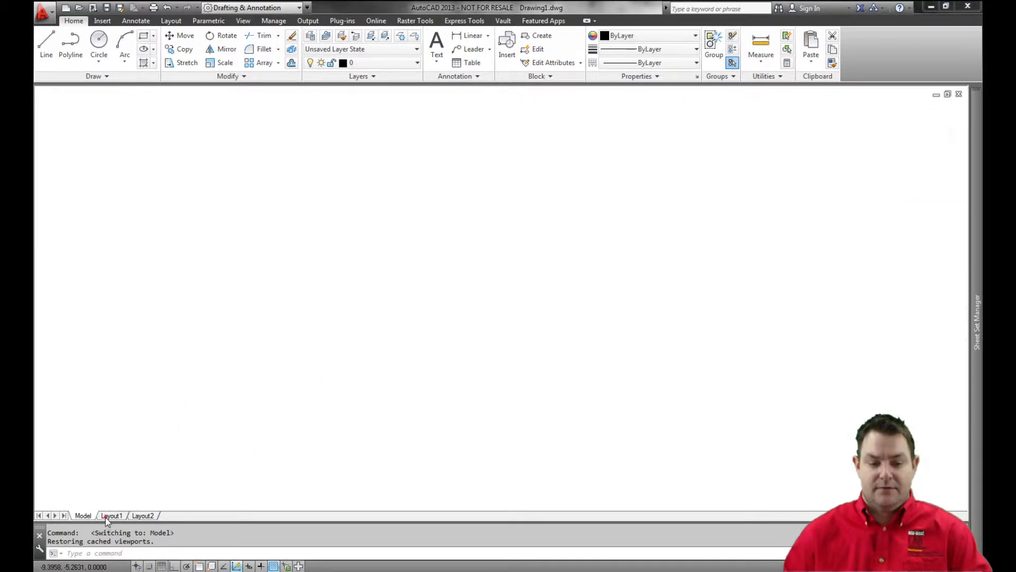
pyautogui.middleClick(279, 414)
pyautogui.middleClick(279, 414)
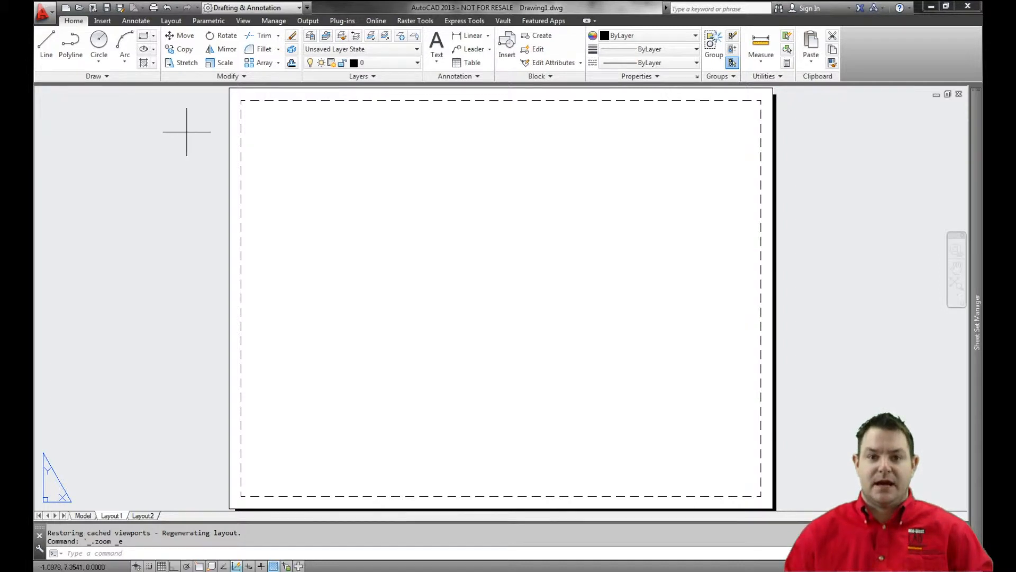
pyautogui.hotkey('ctrl', 'v')
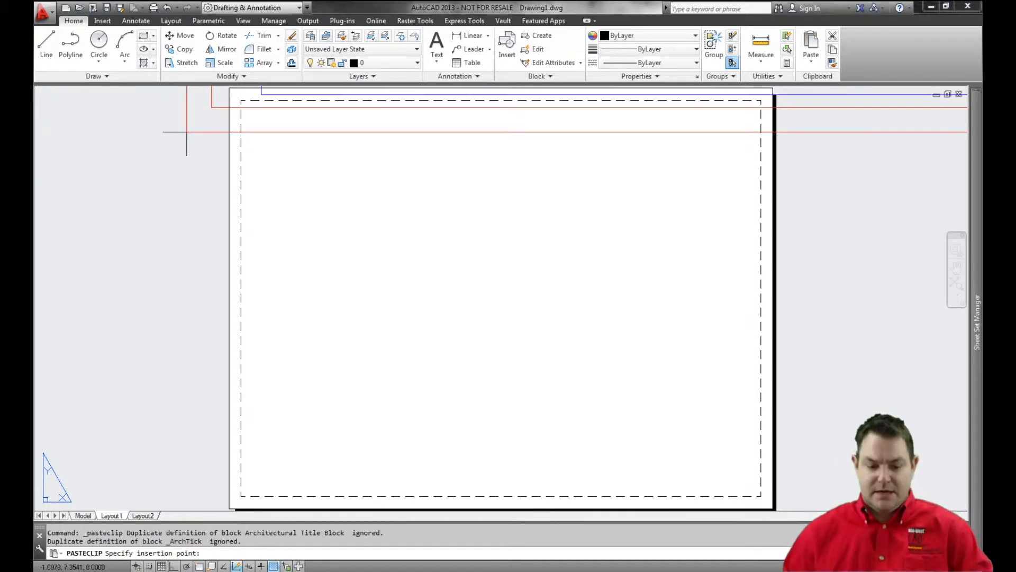
pyautogui.write('0,0')
pyautogui.press('Return')
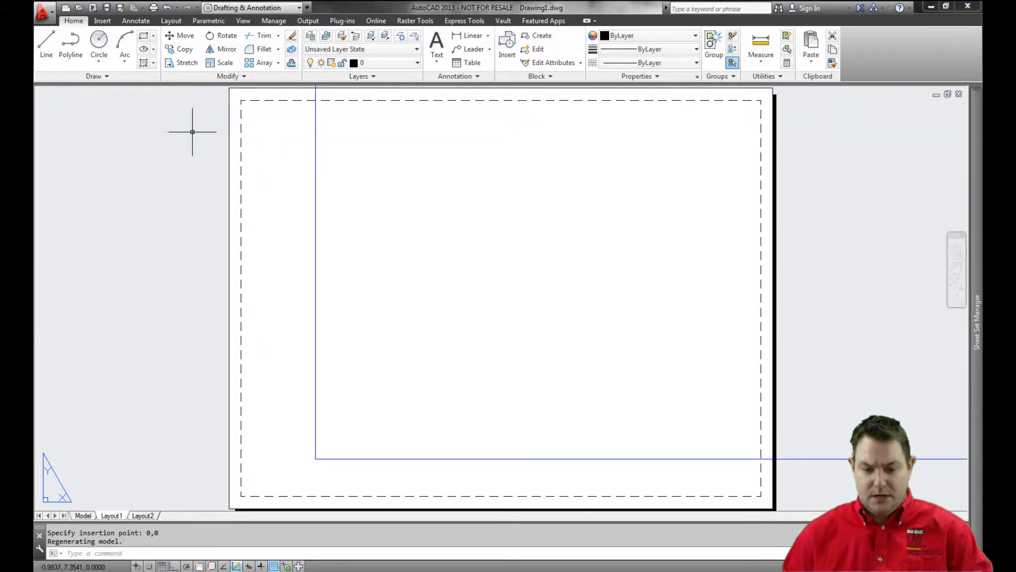
# Regenerate Layout1 to refresh the display of the pasted title block.
pyautogui.scroll(-5, 454, 291)
pyautogui.moveTo(556, 290); pyautogui.dragTo(491, 341, button='middle')
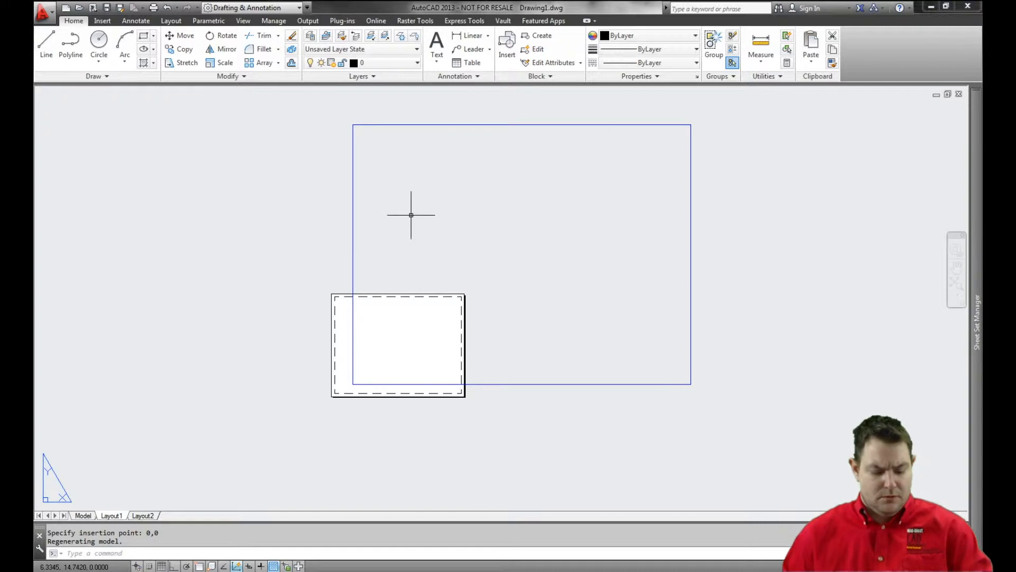
pyautogui.click(310, 179)
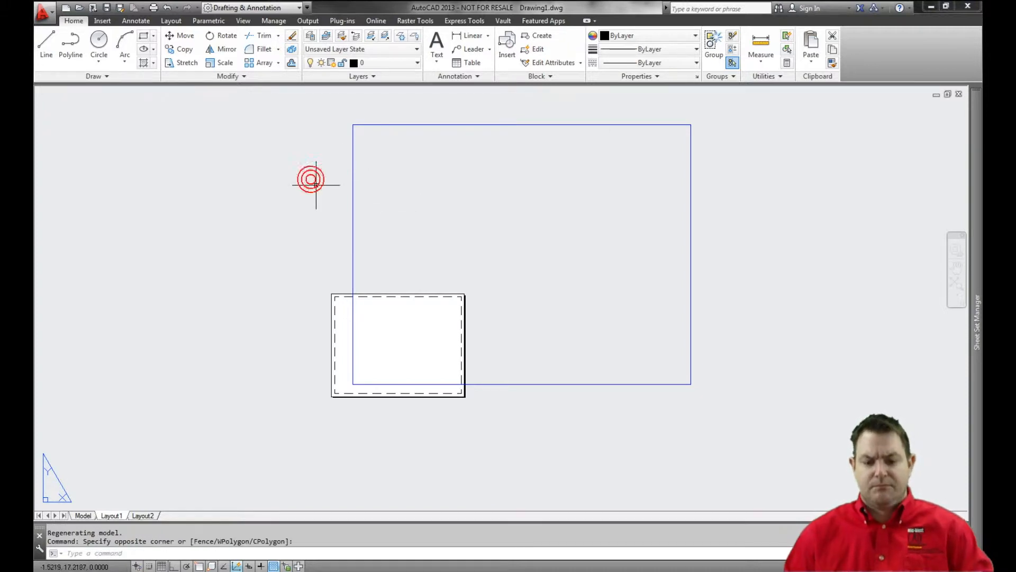
pyautogui.write('re')
pyautogui.press('Return')
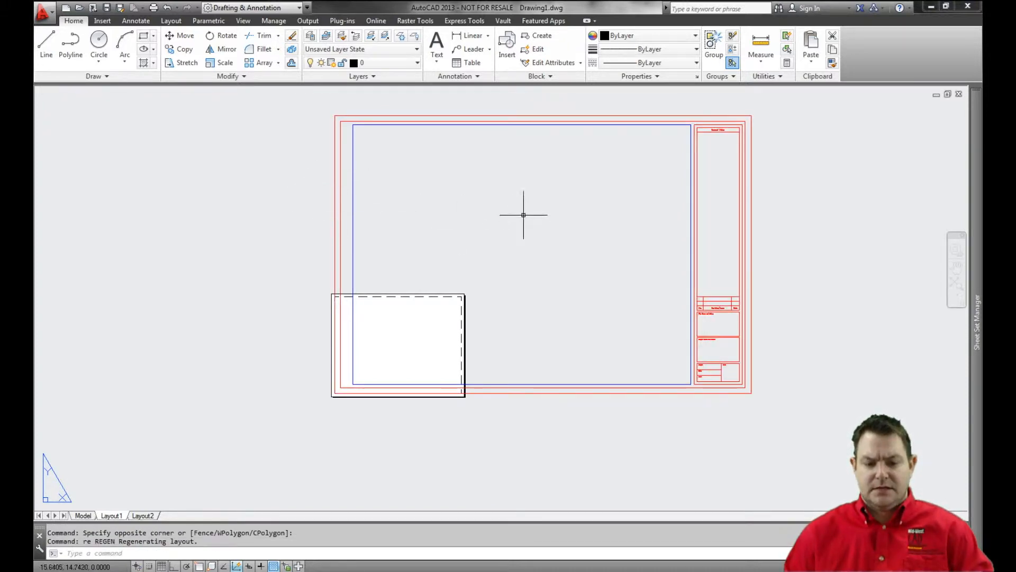
# Check the pasted viewport by activating model space inside it and returning to paper space.
pyautogui.click(353, 139)
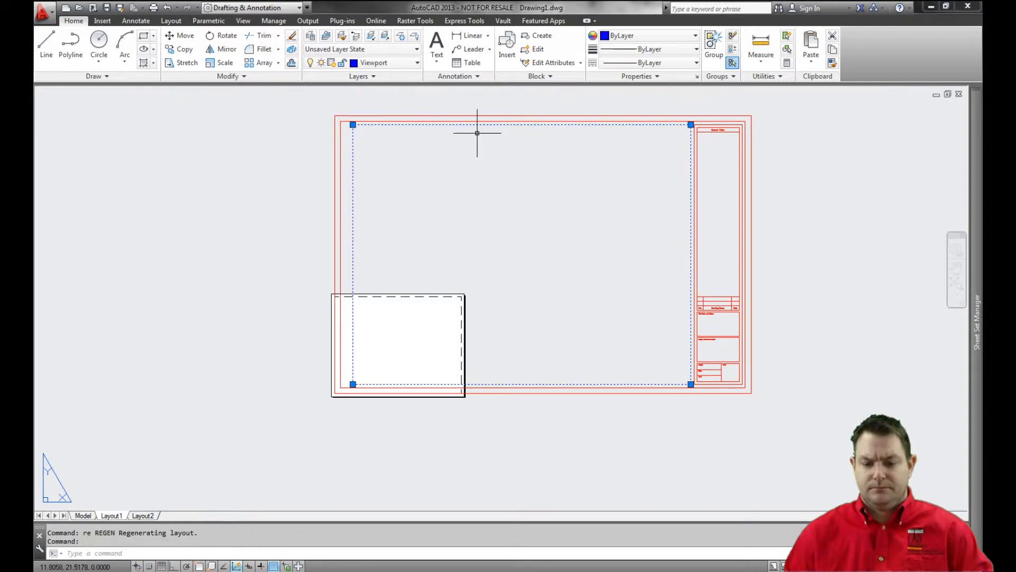
pyautogui.doubleClick(541, 149)
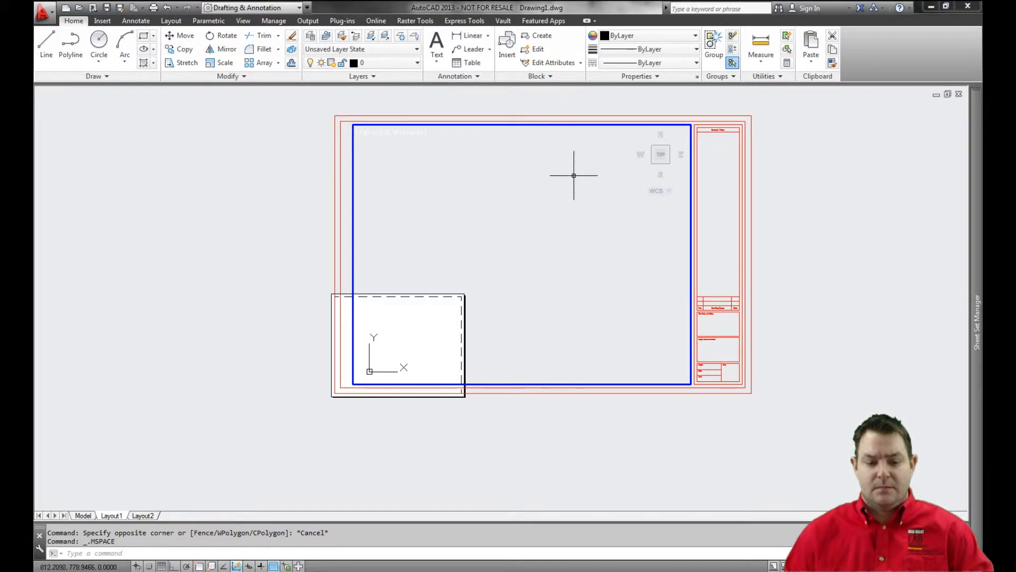
pyautogui.doubleClick(274, 195)
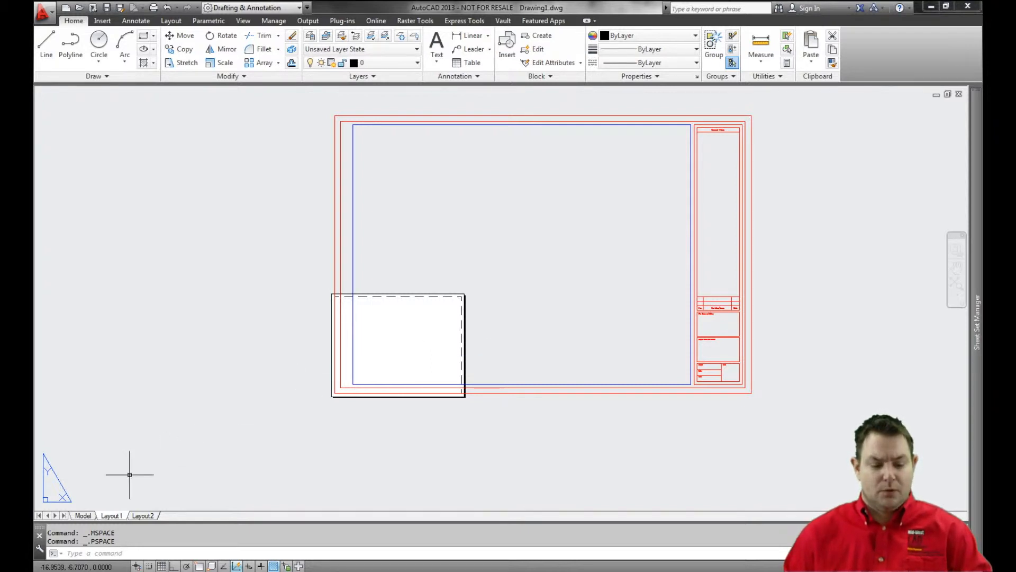
# Create a new page setup named DSize for Layout1.
pyautogui.rightClick(110, 516)
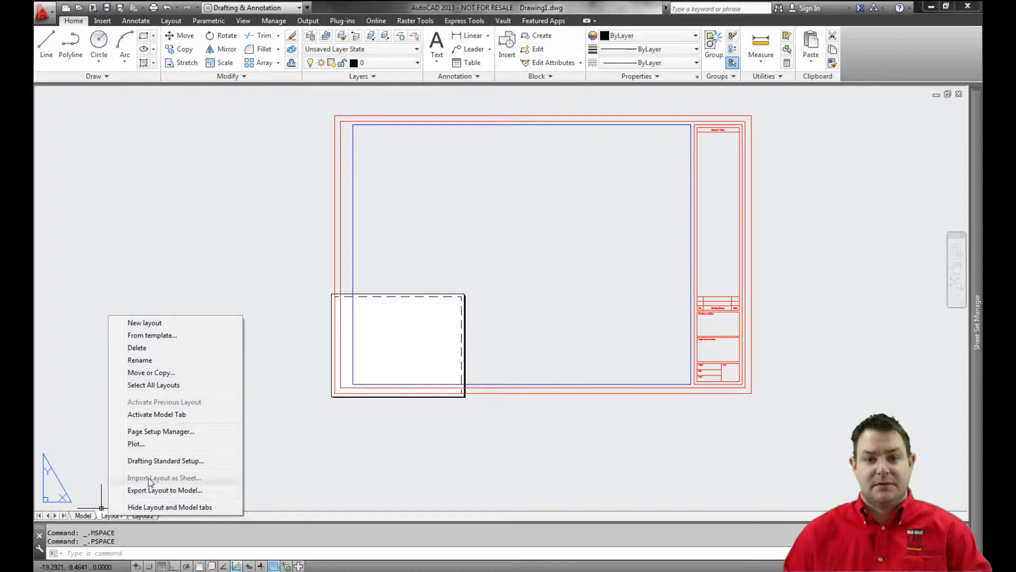
pyautogui.click(160, 433)
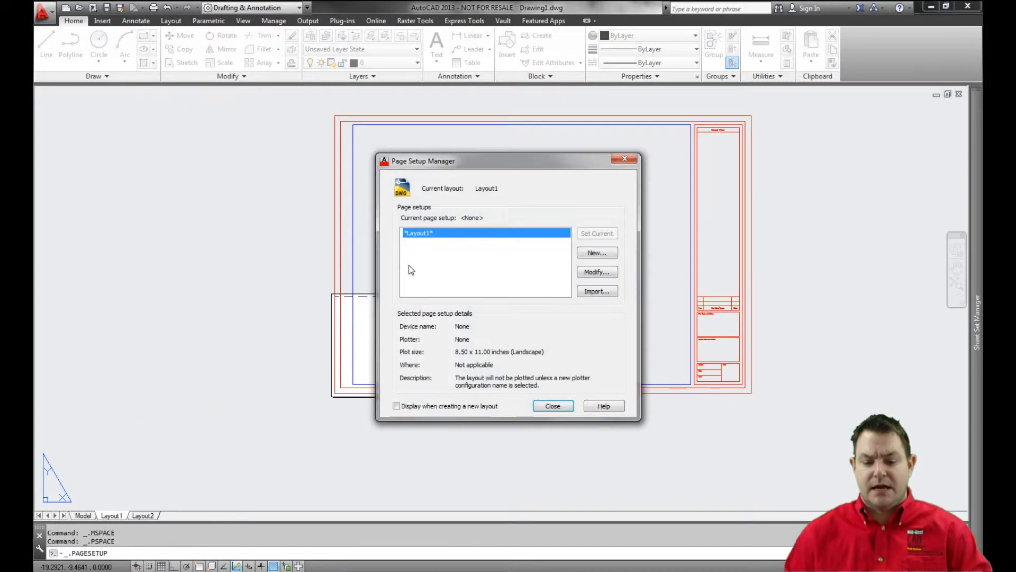
pyautogui.click(600, 254)
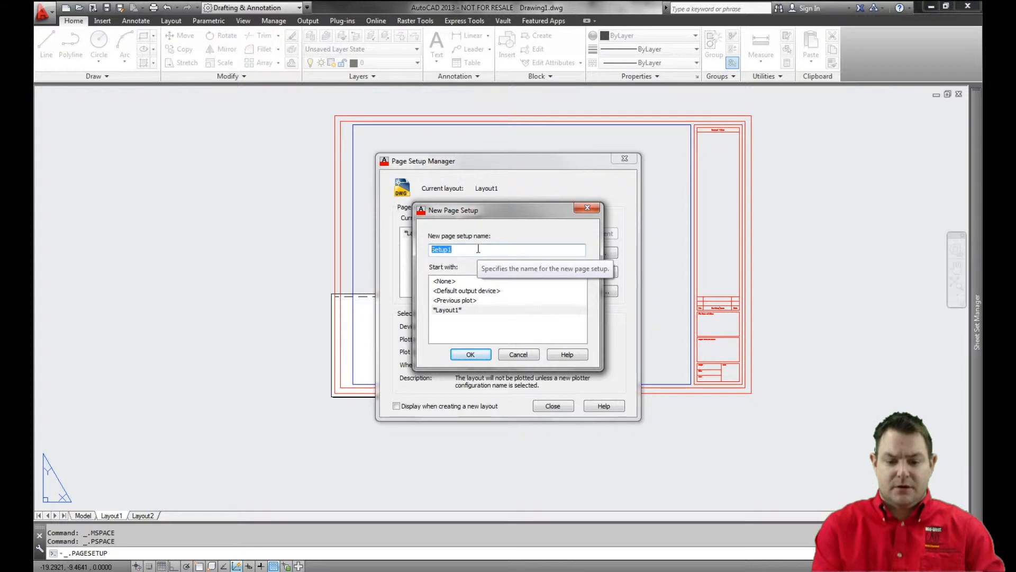
pyautogui.write('DSize')
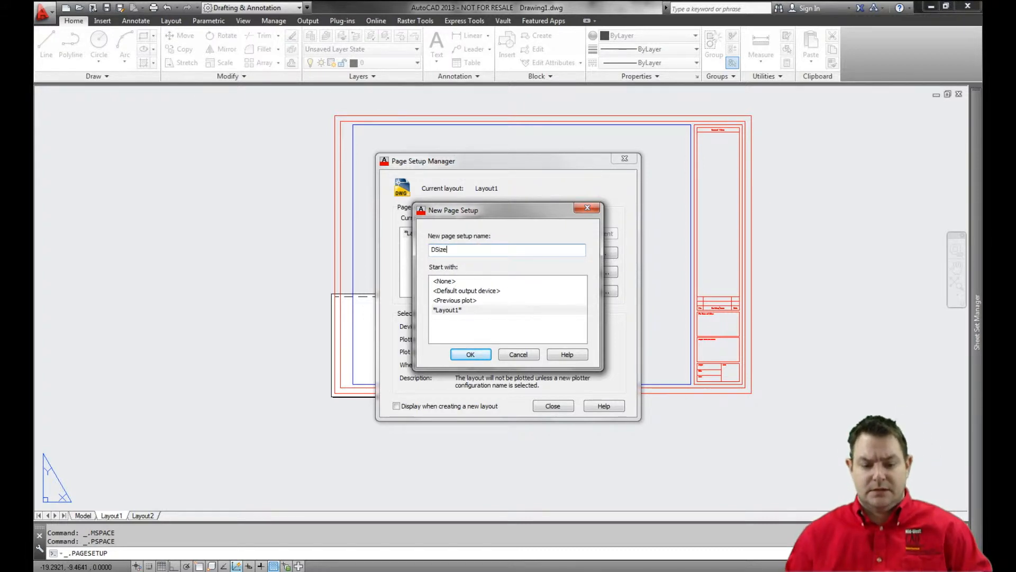
pyautogui.click(470, 355)
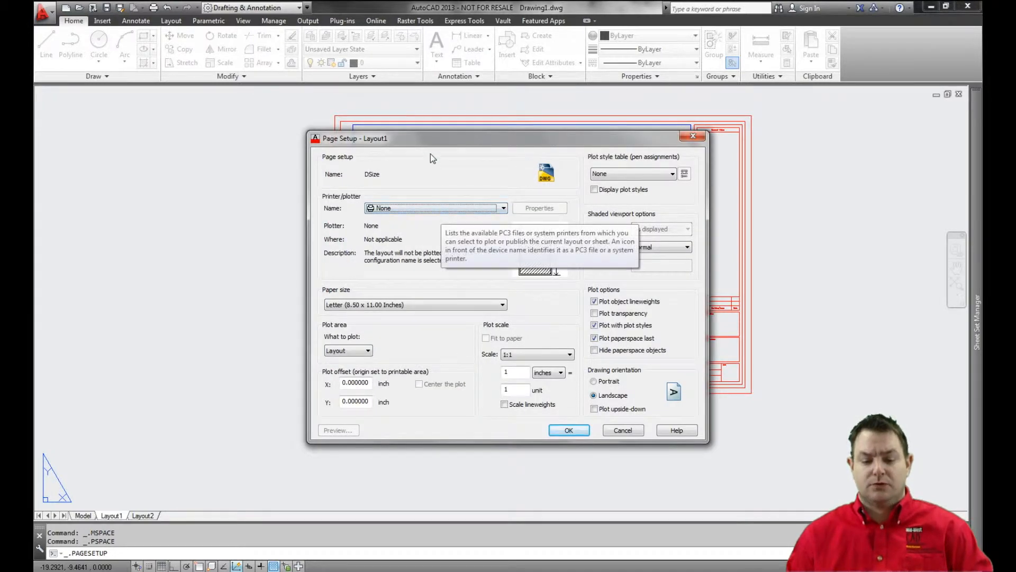
# Set the DSize plotter to DWF6 ePlot.pc3 and the paper size to ARCH D (36.00 x 24.00 Inches).
pyautogui.click(425, 208)
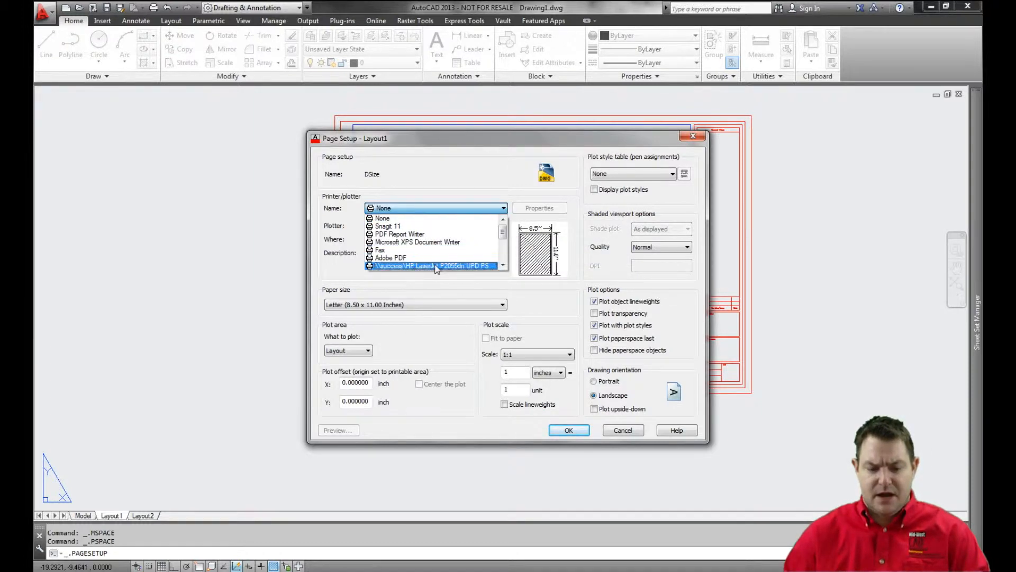
pyautogui.click(502, 265)
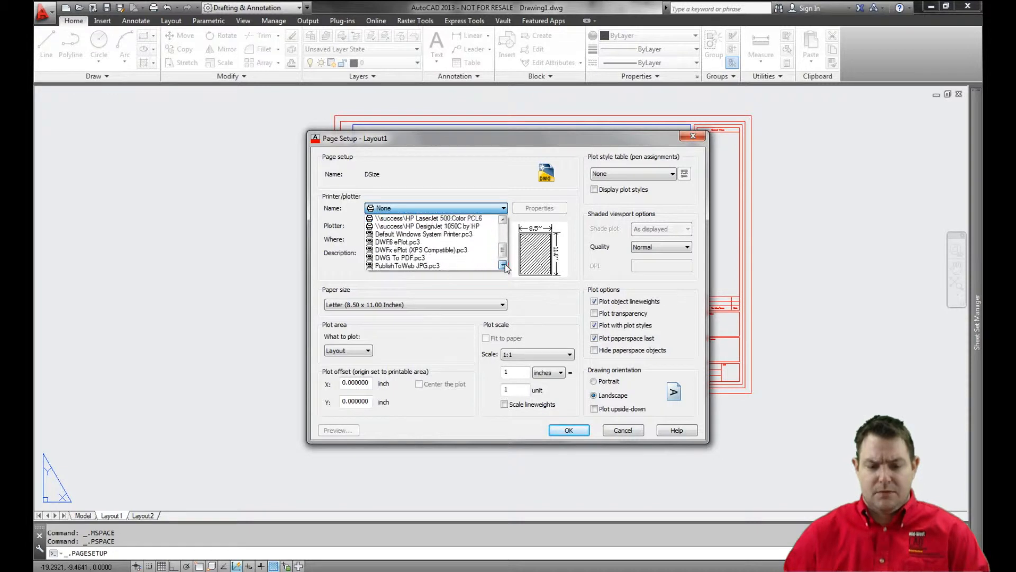
pyautogui.click(414, 234)
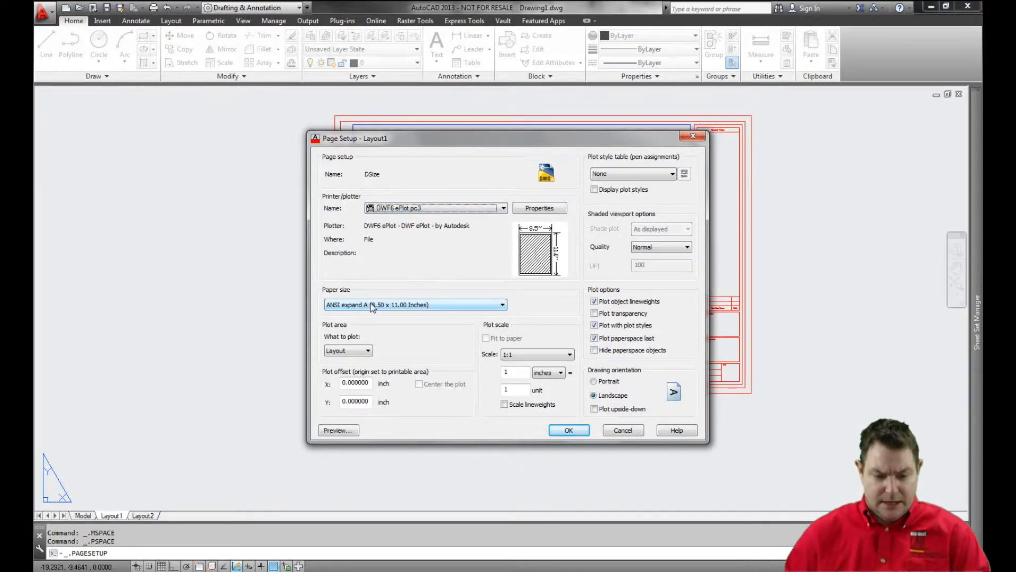
pyautogui.click(400, 306)
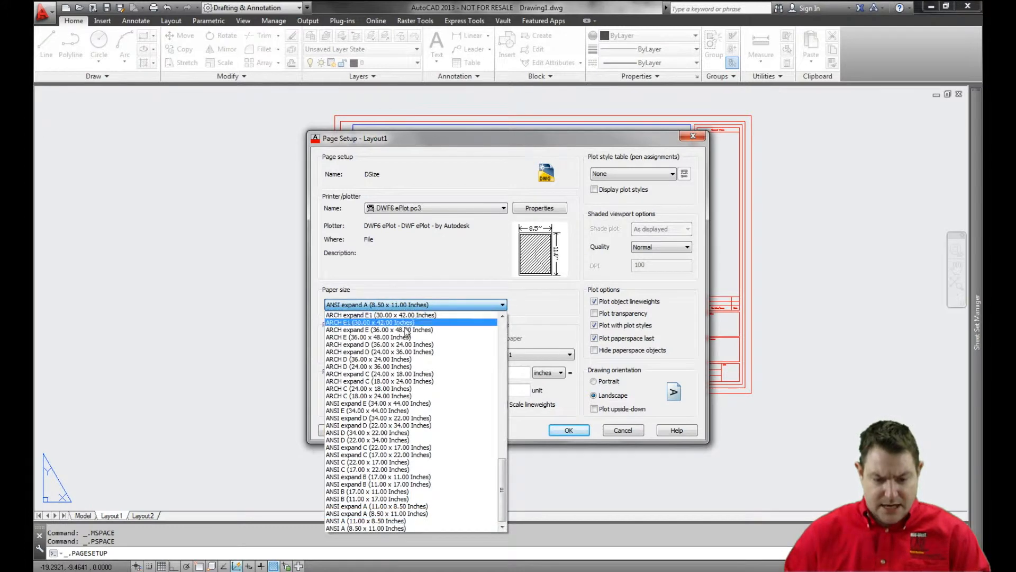
pyautogui.click(386, 360)
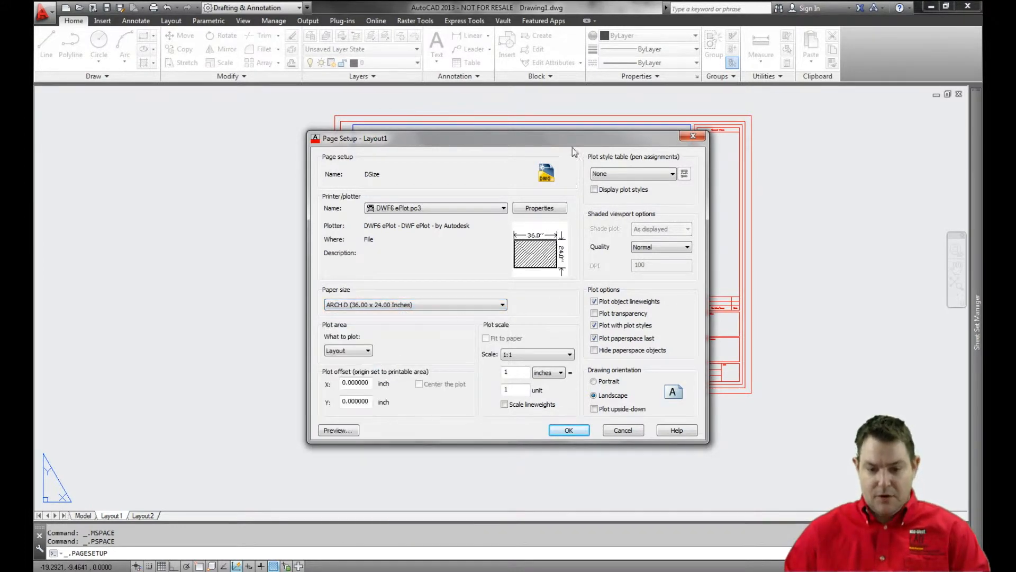
pyautogui.moveTo(571, 135); pyautogui.dragTo(301, 124)
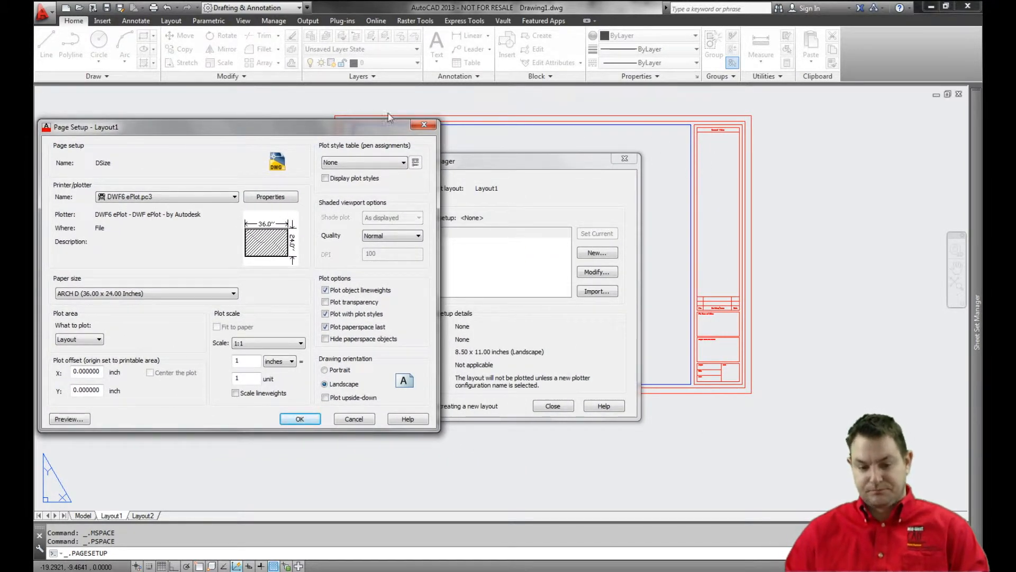
pyautogui.moveTo(363, 125); pyautogui.dragTo(640, 124)
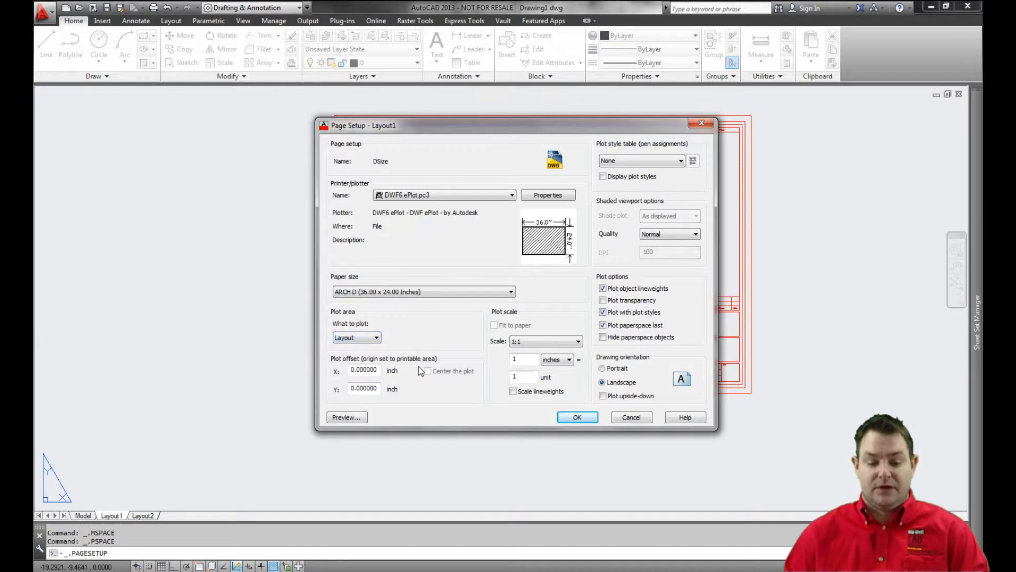
pyautogui.moveTo(380, 370); pyautogui.dragTo(338, 386)
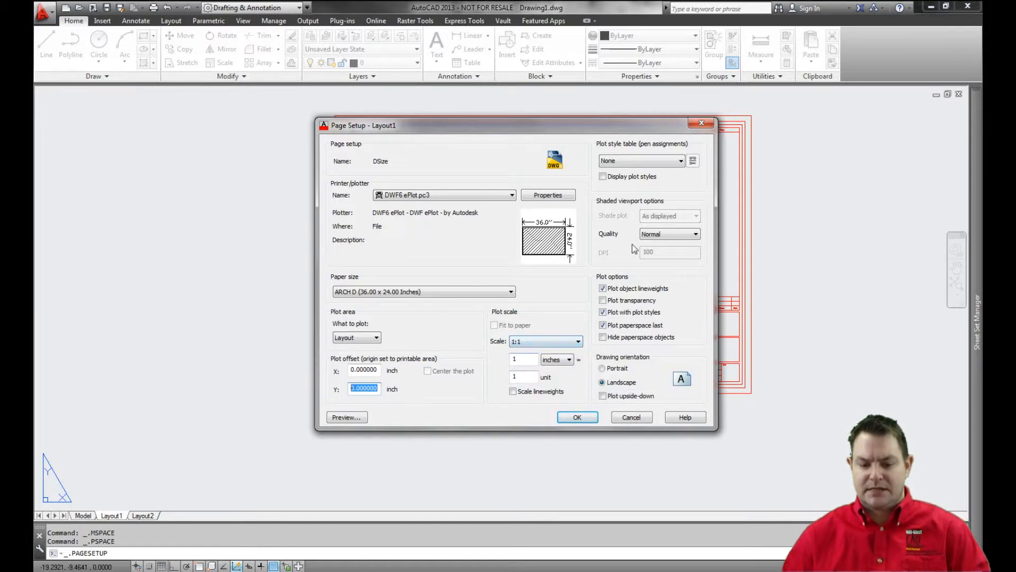
# Assign the acad.ctb plot style table to the page setup, with the drawing orientation set to Landscape.
pyautogui.click(652, 162)
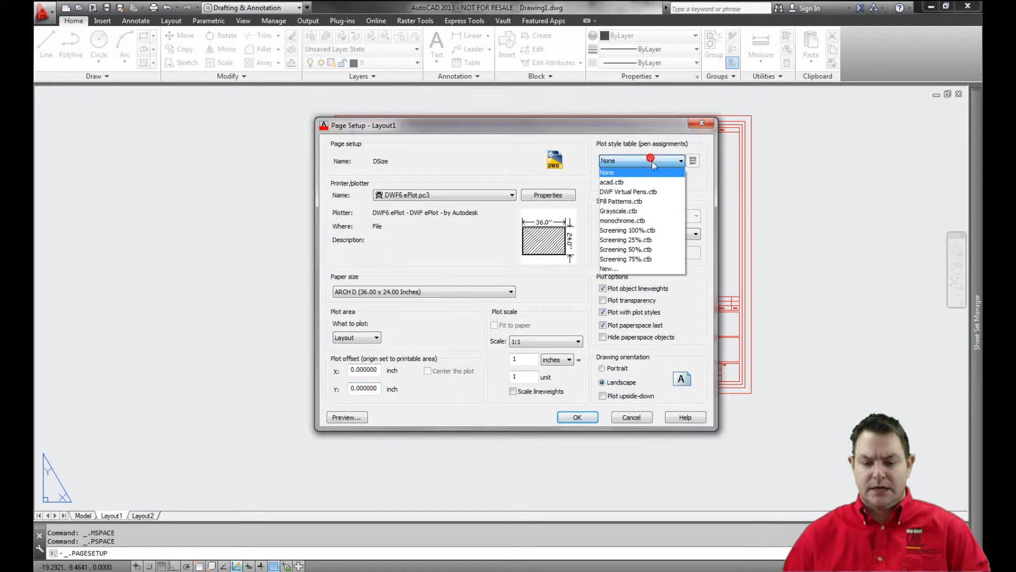
pyautogui.click(647, 177)
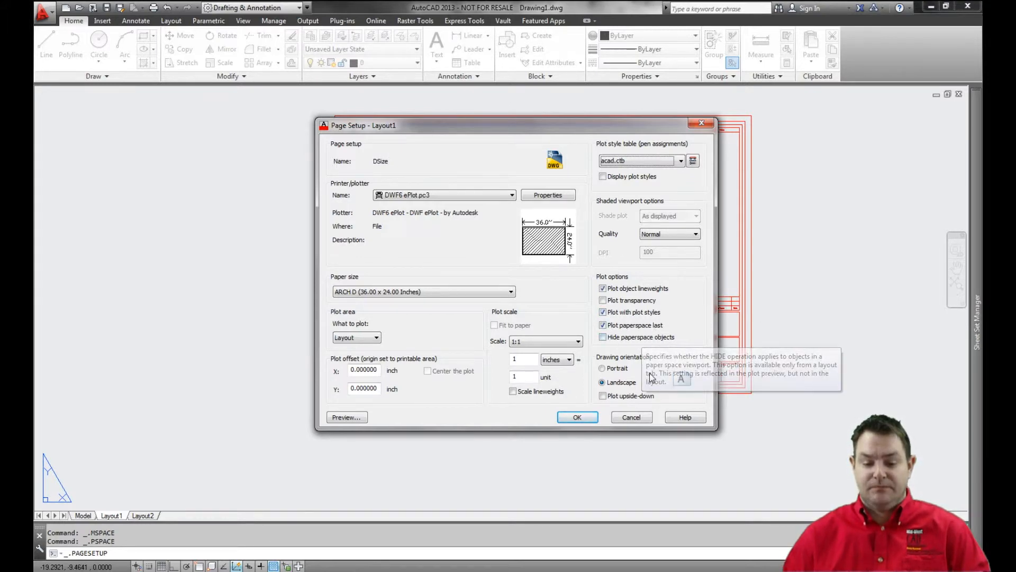
pyautogui.click(617, 368)
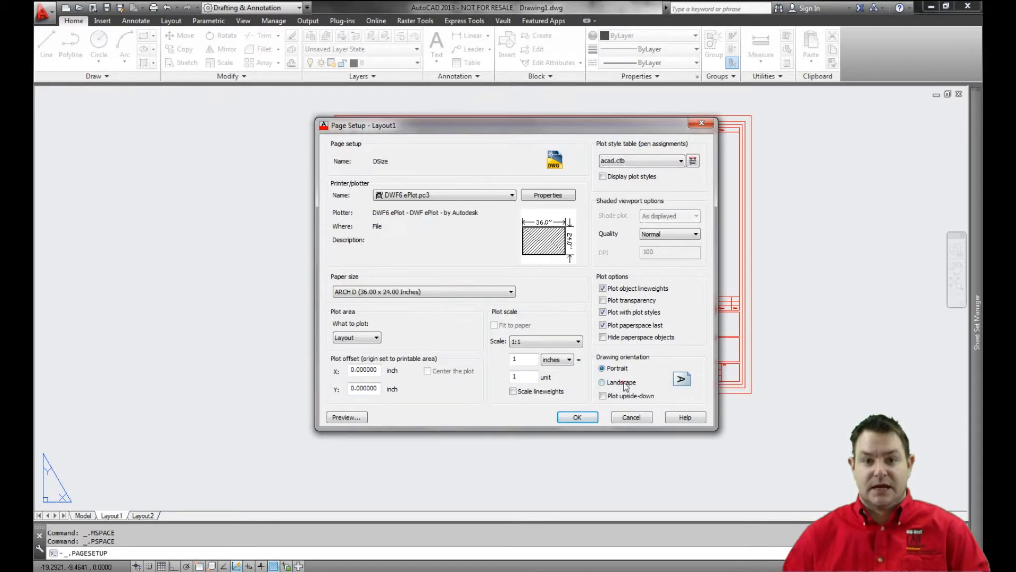
pyautogui.click(622, 382)
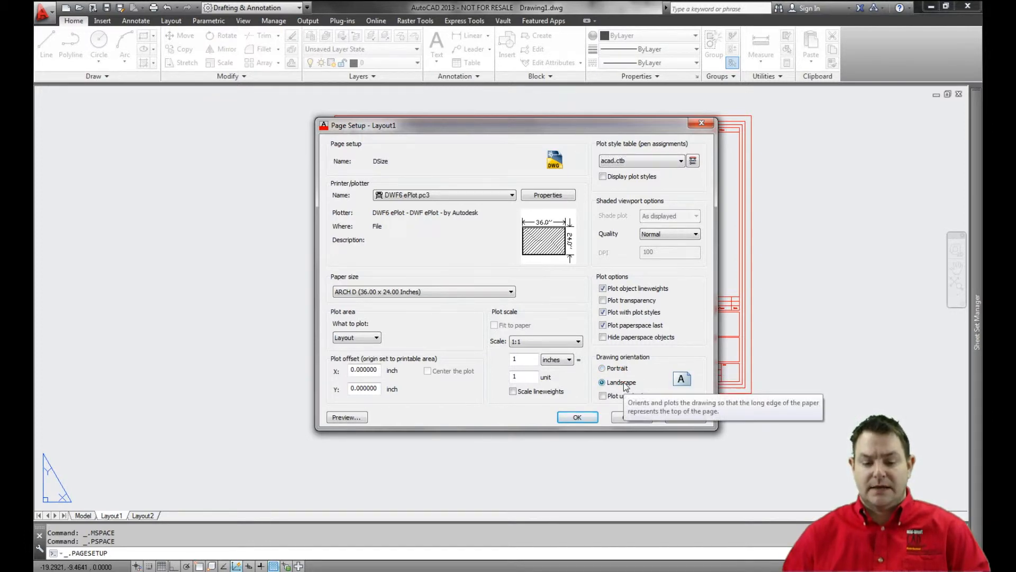
# Save the DSize page setup and make it current for Layout1.
pyautogui.click(590, 417)
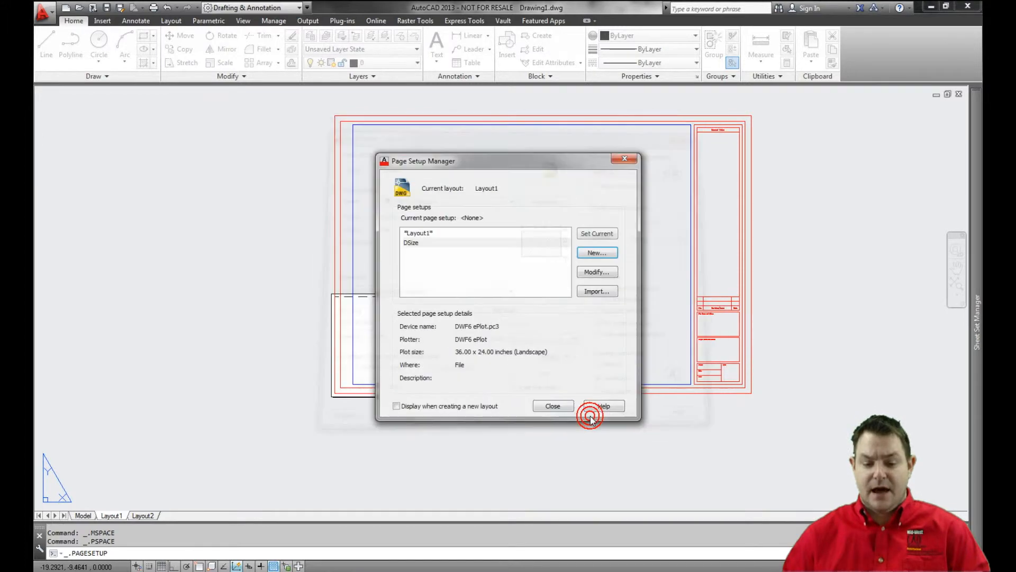
pyautogui.click(416, 243)
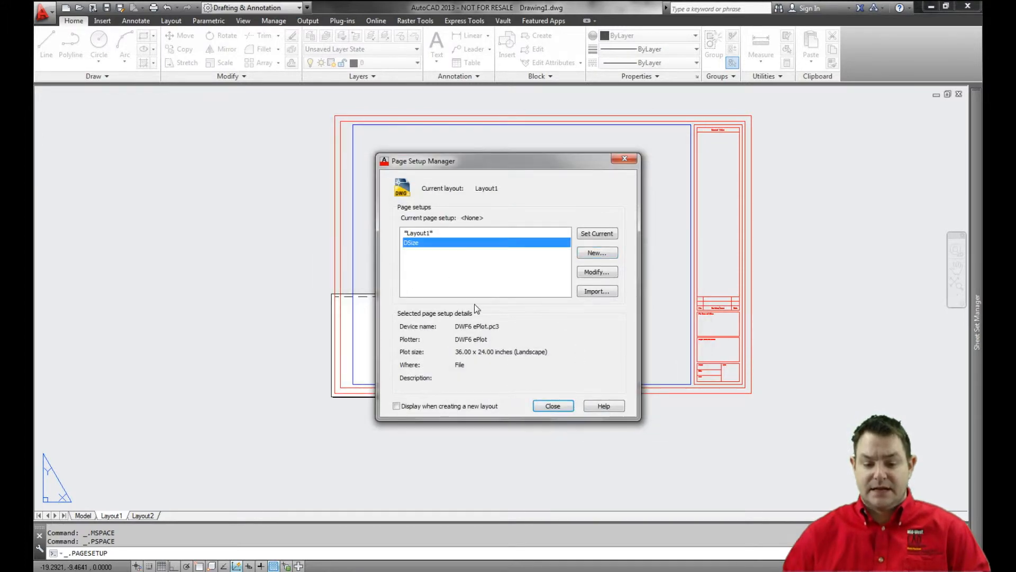
pyautogui.click(600, 236)
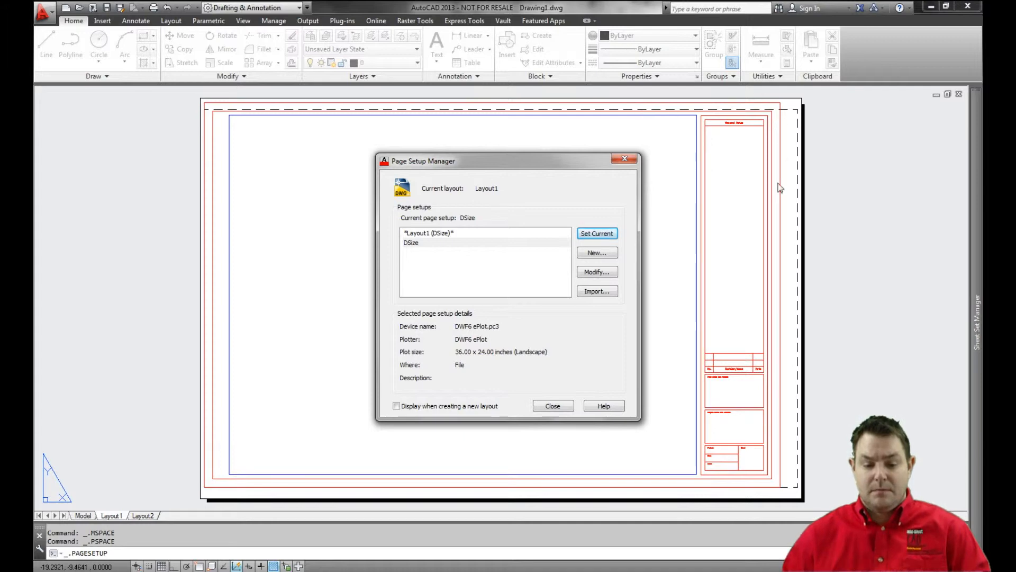
# Change the DSize page setup's paper size to ARCH expand D (36.00 x 24.00 Inches) and update all layouts that reference it.
pyautogui.click(449, 242)
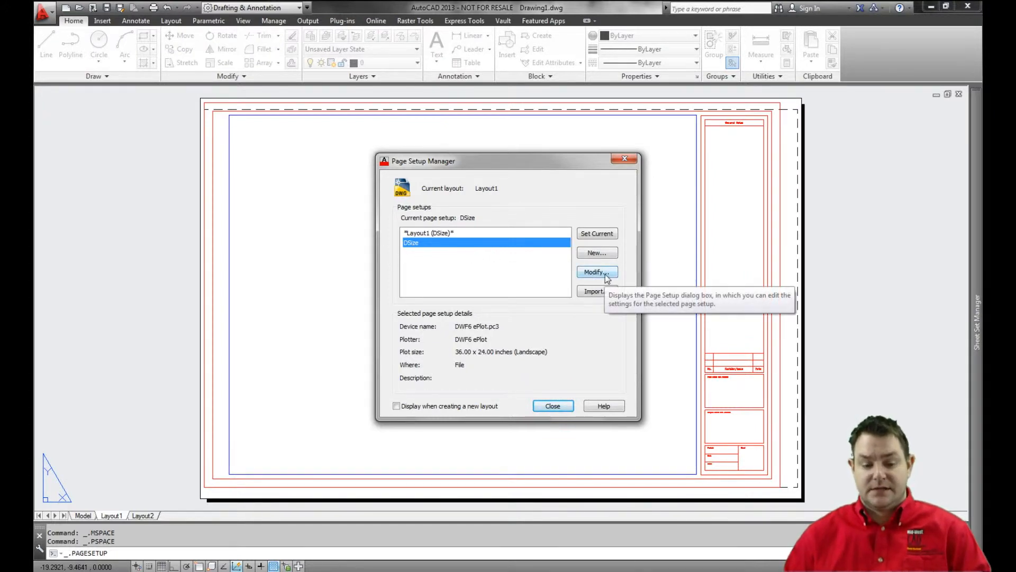
pyautogui.click(597, 272)
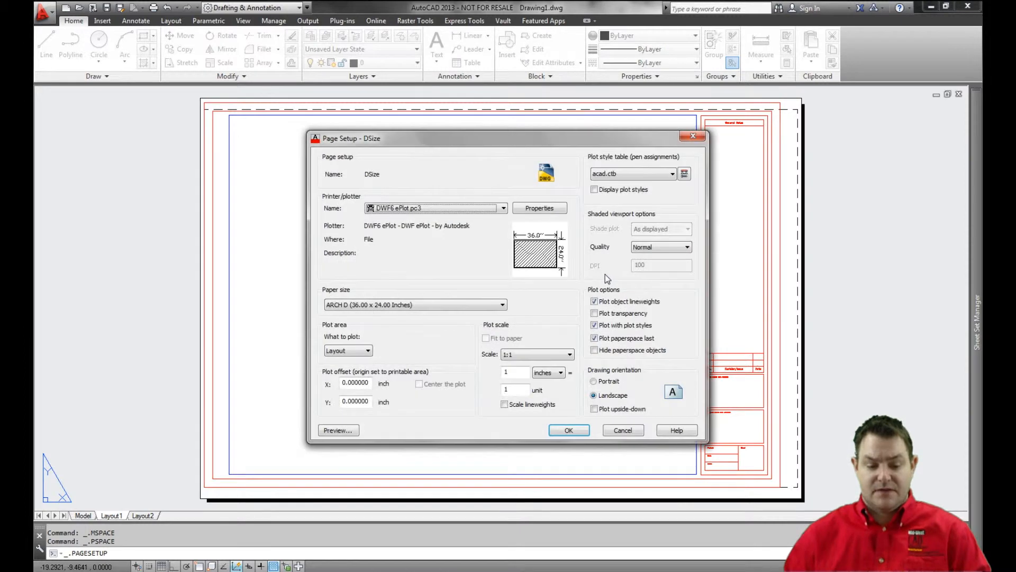
pyautogui.click(411, 305)
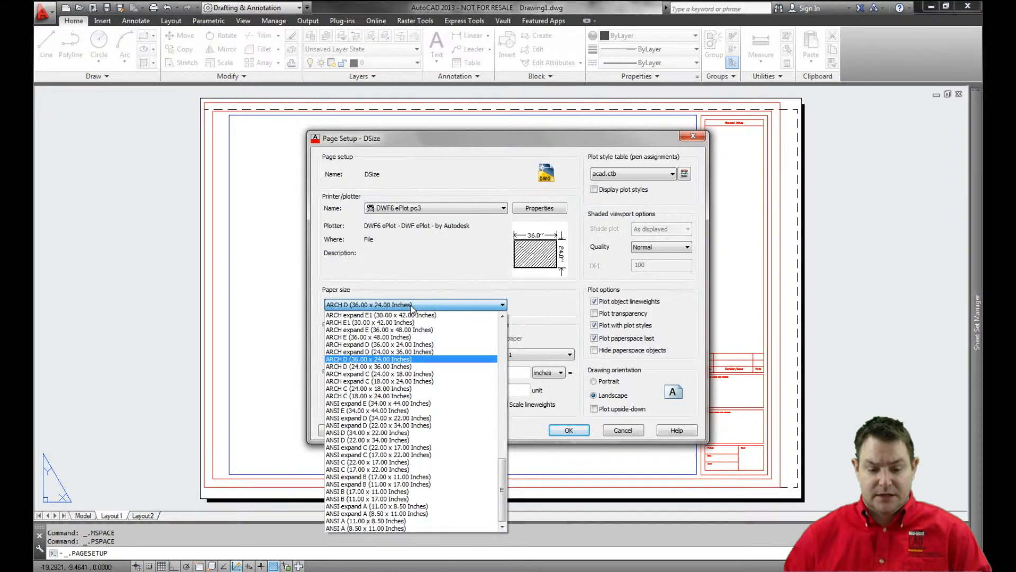
pyautogui.click(400, 345)
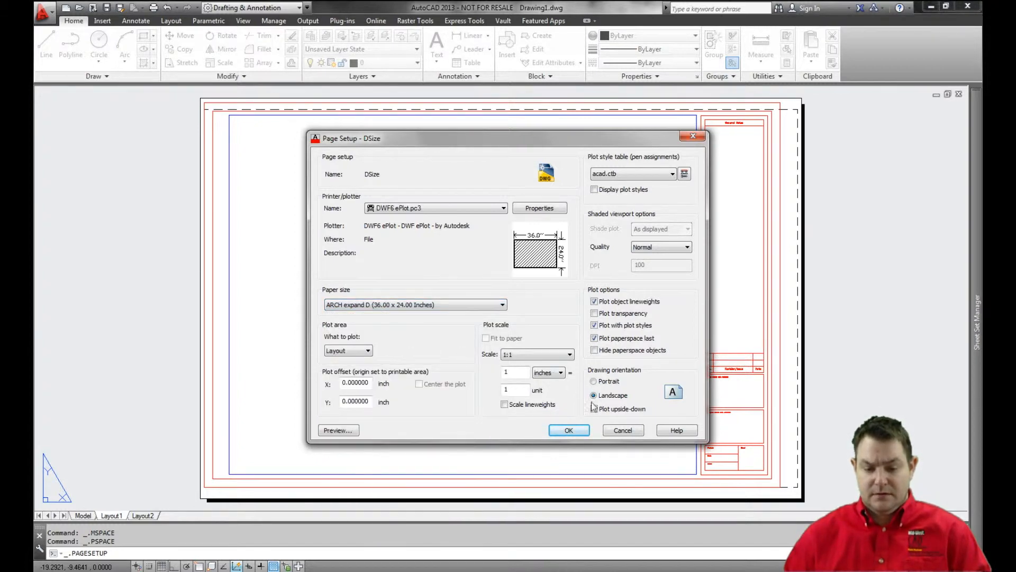
pyautogui.click(568, 430)
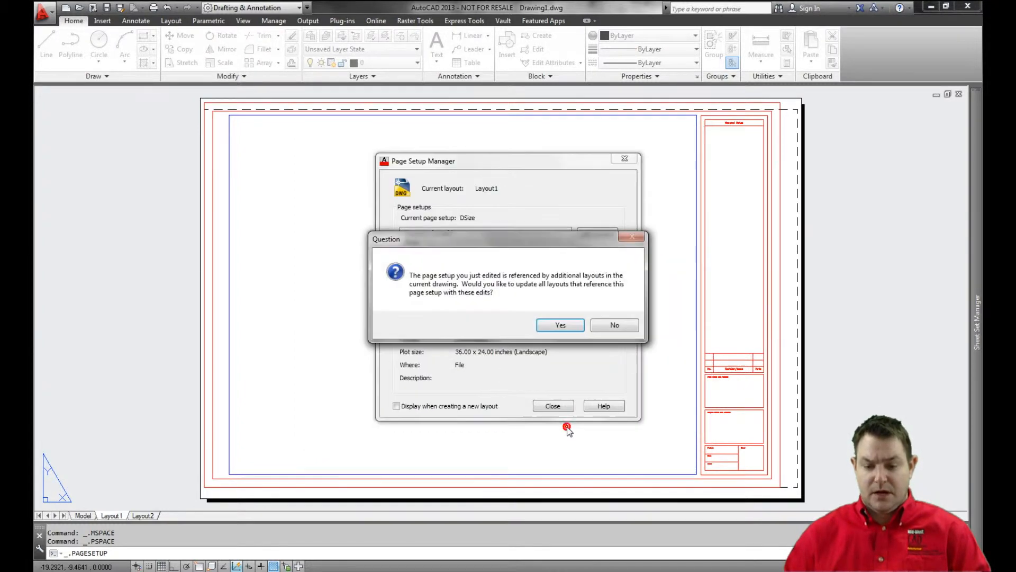
pyautogui.click(566, 326)
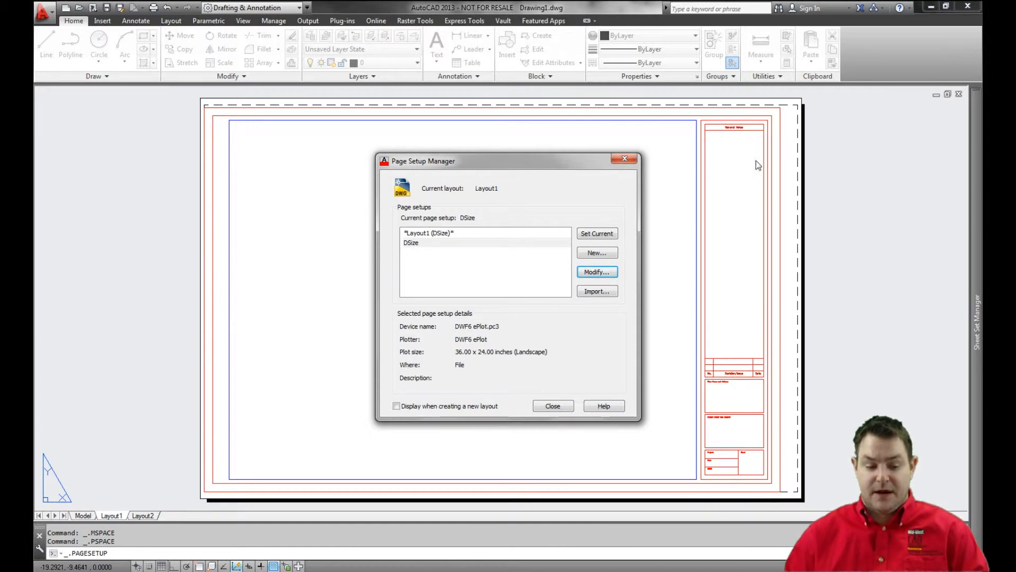
# Set the DSize plot offset X to 1.0 inch, update the layouts that reference it, and close the Page Setup Manager.
pyautogui.click(603, 273)
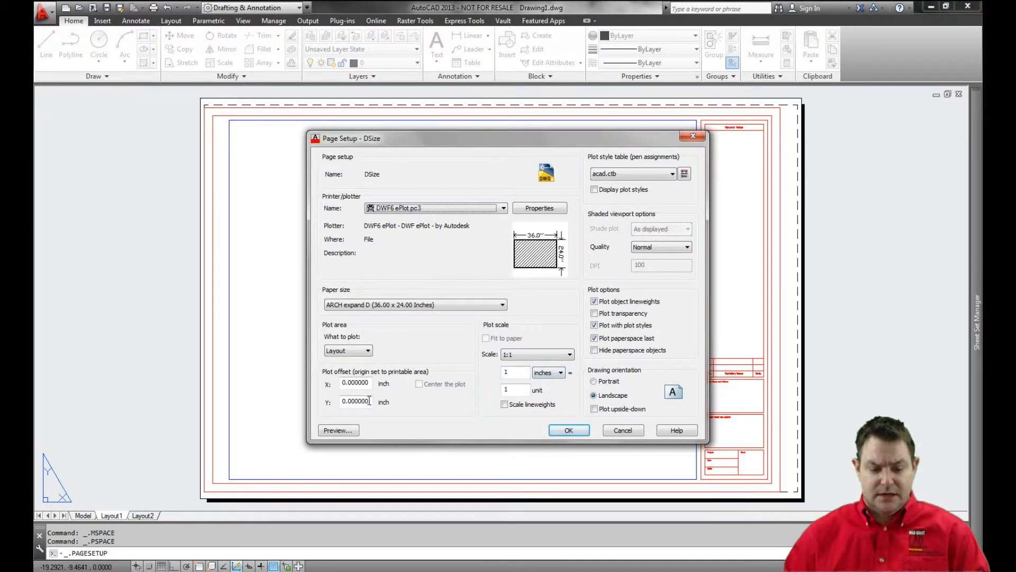
pyautogui.doubleClick(364, 383)
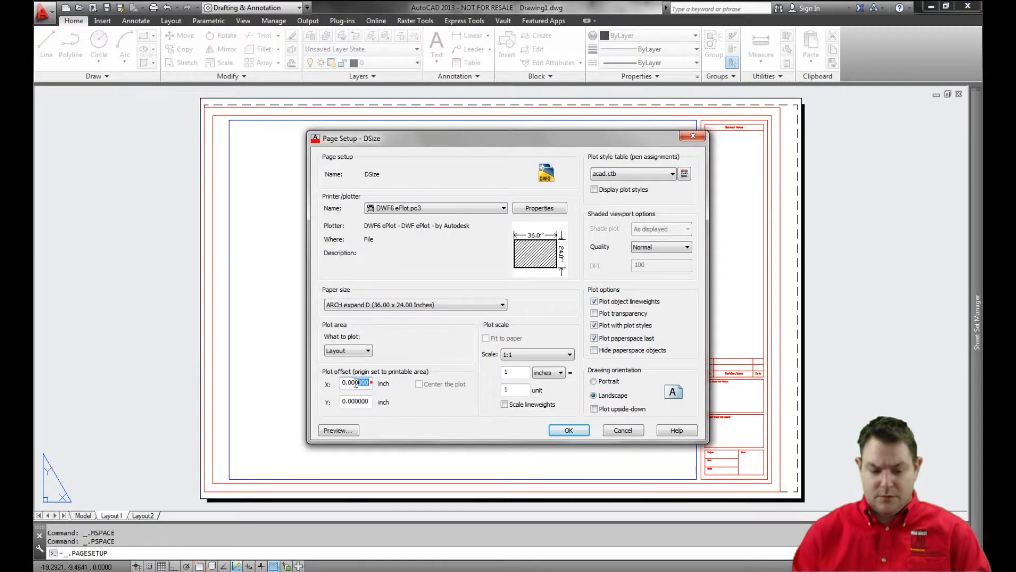
pyautogui.write('1.')
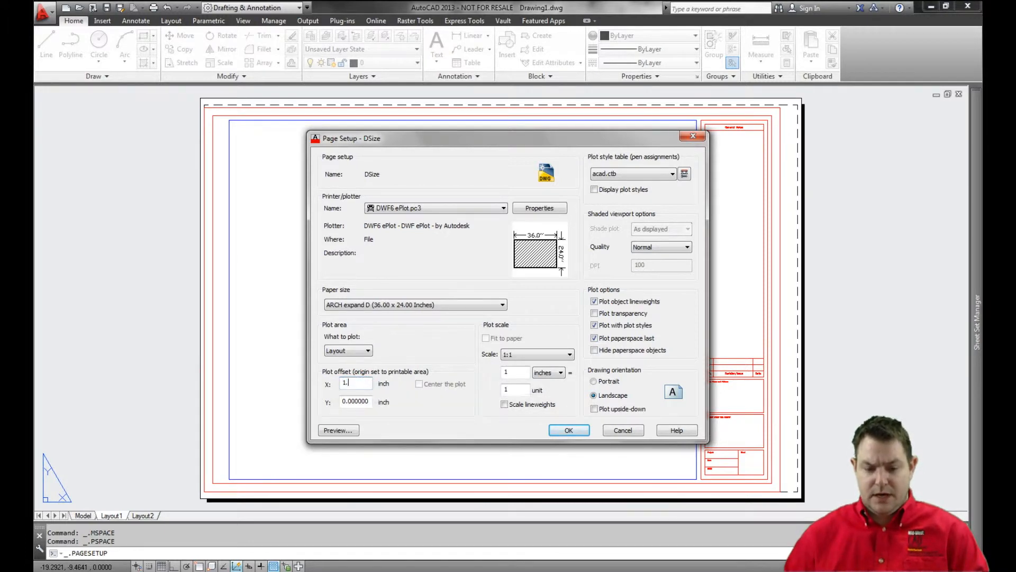
pyautogui.write('0')
pyautogui.click(569, 430)
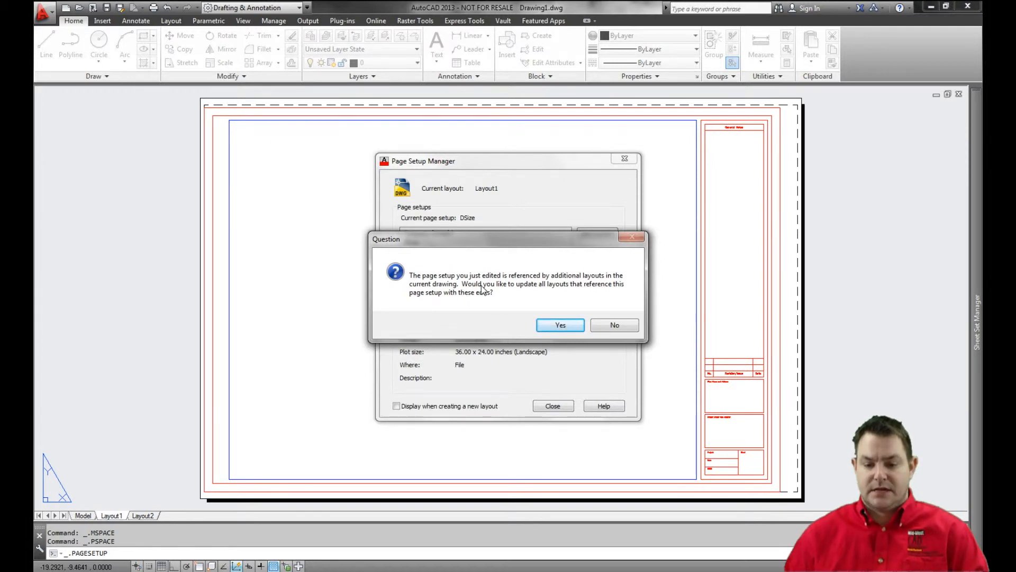
pyautogui.click(560, 324)
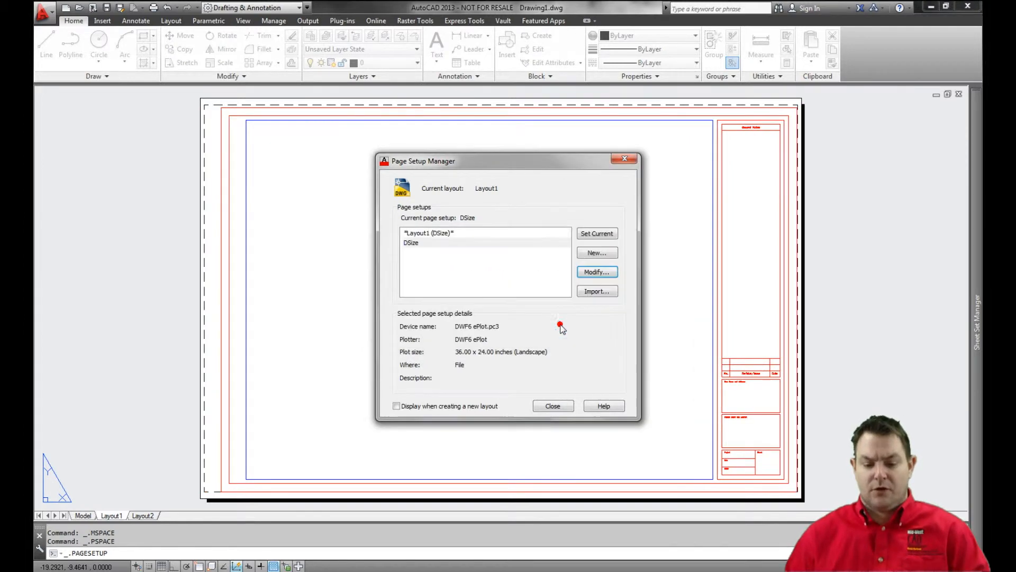
pyautogui.click(567, 406)
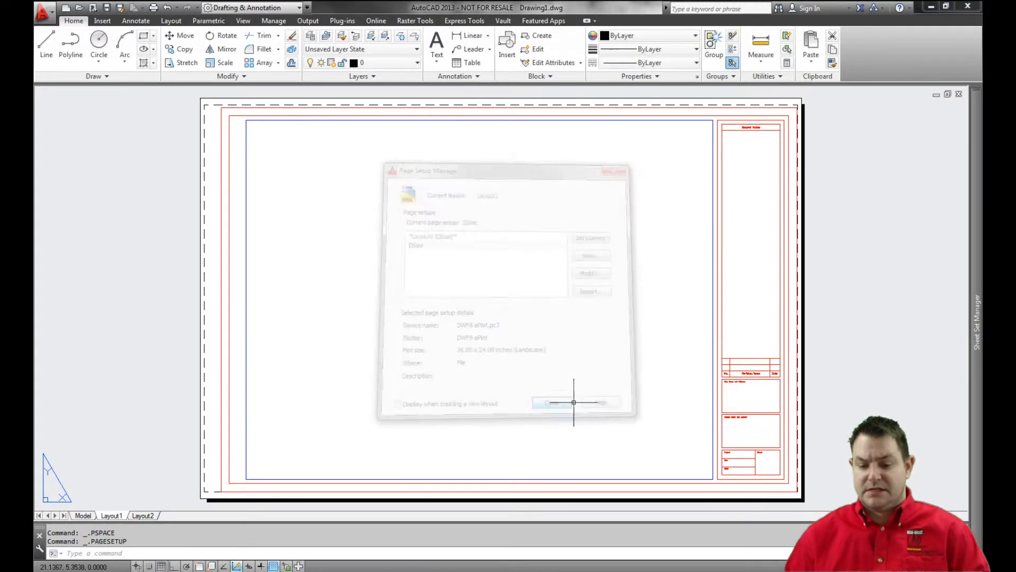
# Examine how the title block border sits against the printable area along the sheet's right edge and lower-left corner.
pyautogui.scroll(5, 772, 374)
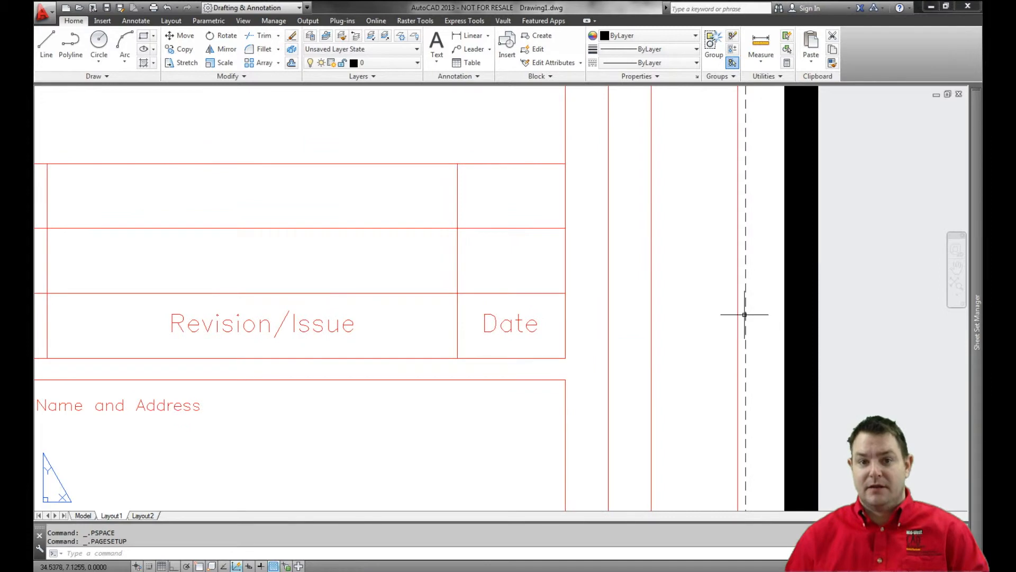
pyautogui.scroll(-5, 741, 315)
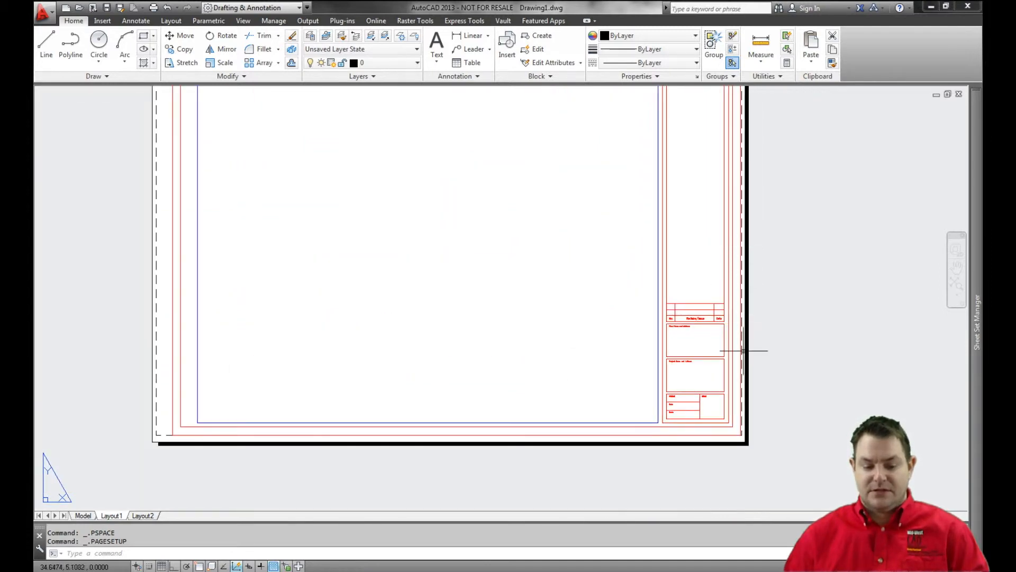
pyautogui.moveTo(289, 424); pyautogui.dragTo(446, 458, button='middle')
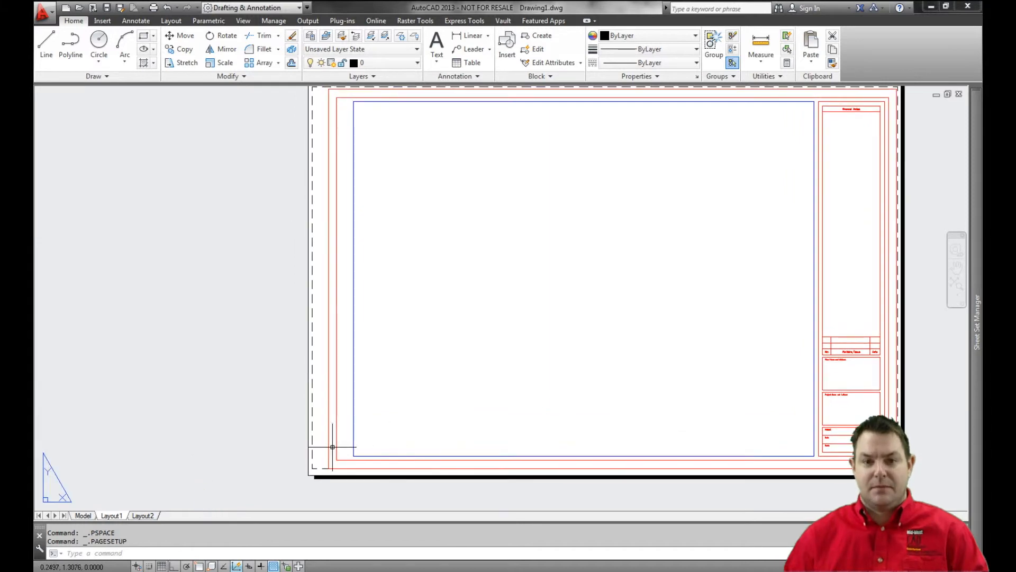
pyautogui.scroll(4, 332, 446)
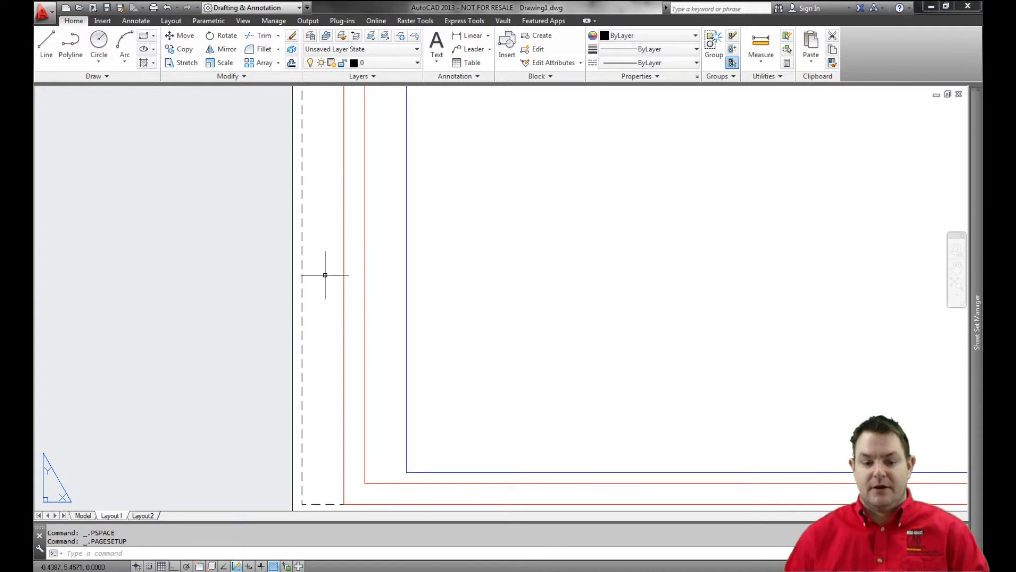
pyautogui.scroll(-3, 327, 266)
pyautogui.scroll(-2, 327, 266)
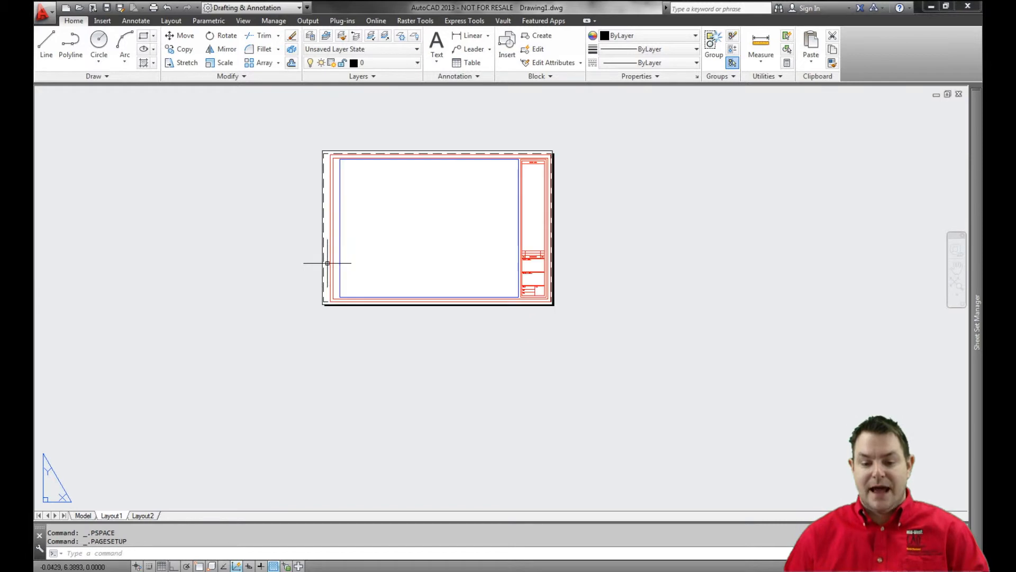
pyautogui.scroll(2, 359, 257)
pyautogui.moveTo(358, 257); pyautogui.dragTo(465, 260, button='middle')
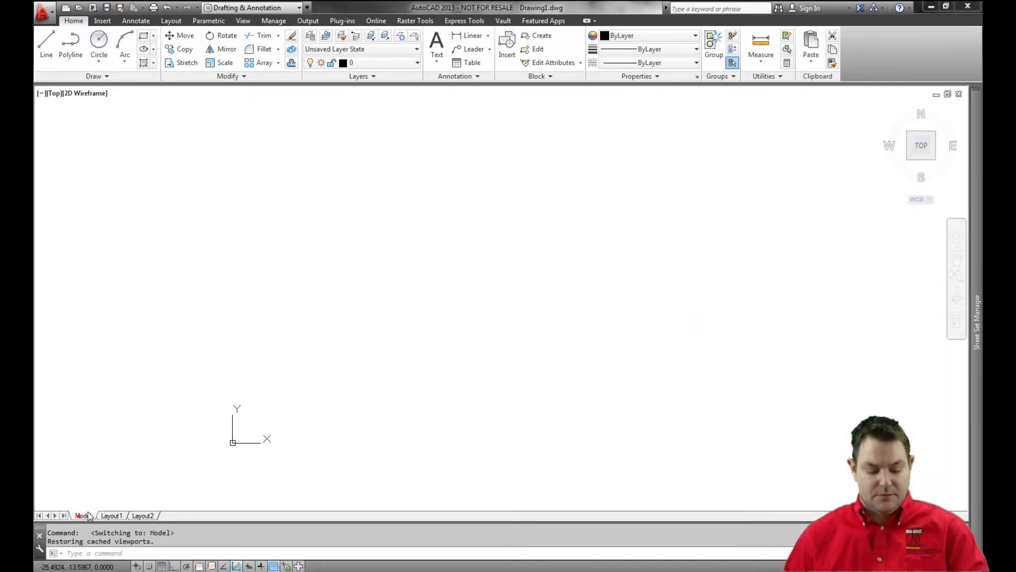
# Draw a freehand rectangle in model space, slightly wider than it is tall.
pyautogui.click(80, 515)
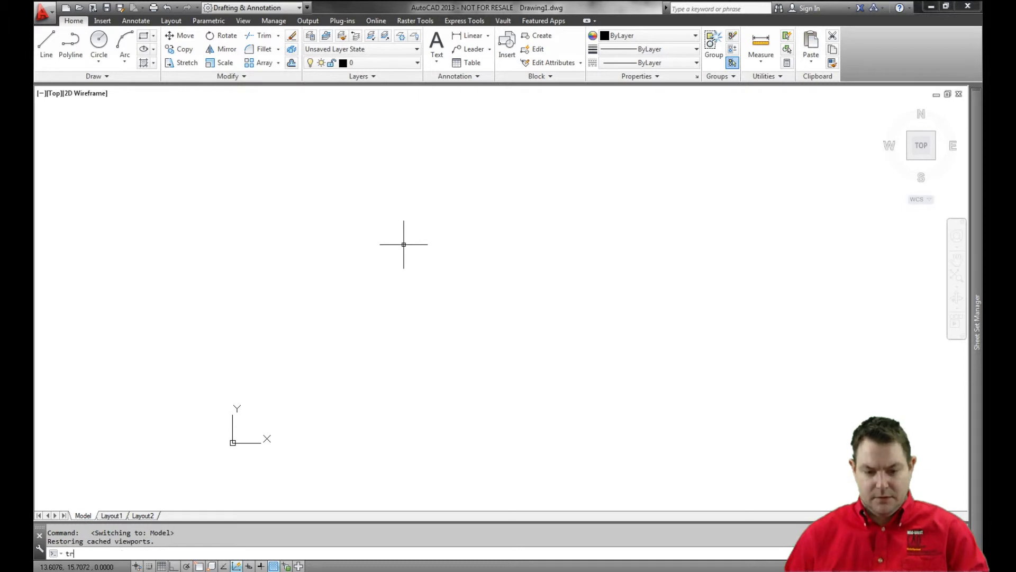
pyautogui.press('Escape')
pyautogui.press('Escape')
pyautogui.write('rec')
pyautogui.press('Return')
pyautogui.click(392, 233)
pyautogui.click(615, 423)
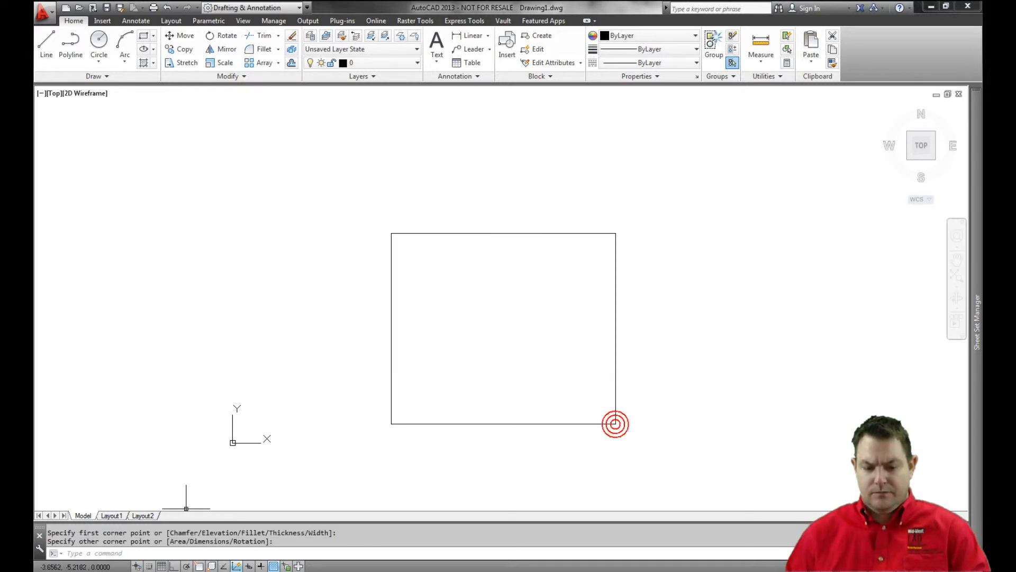
# Activate the viewport on Layout1 and bring the model-space rectangle into view near the viewport's middle.
pyautogui.click(114, 515)
pyautogui.doubleClick(457, 288)
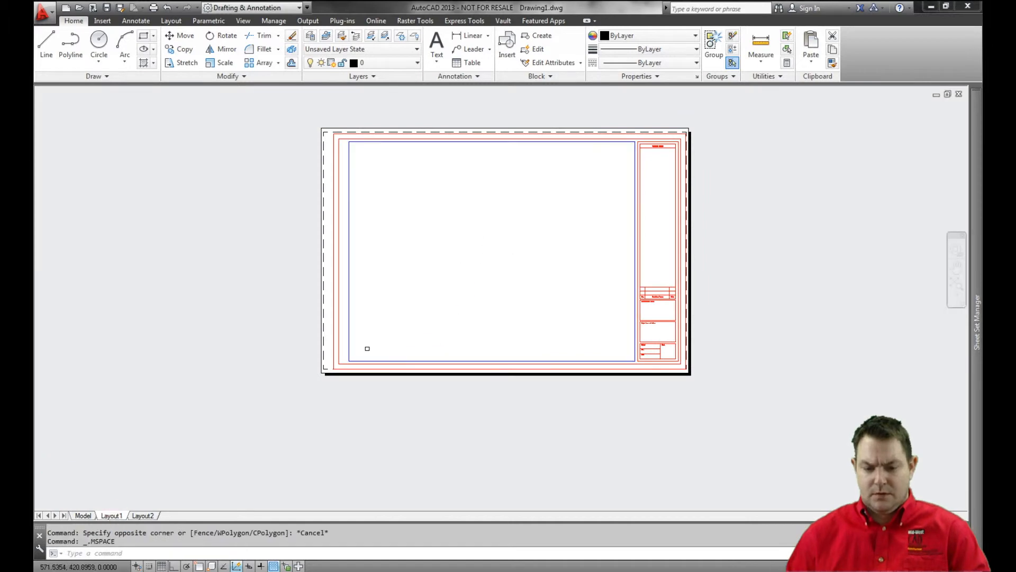
pyautogui.scroll(3, 457, 288)
pyautogui.scroll(-2, 492, 261)
pyautogui.click(492, 261)
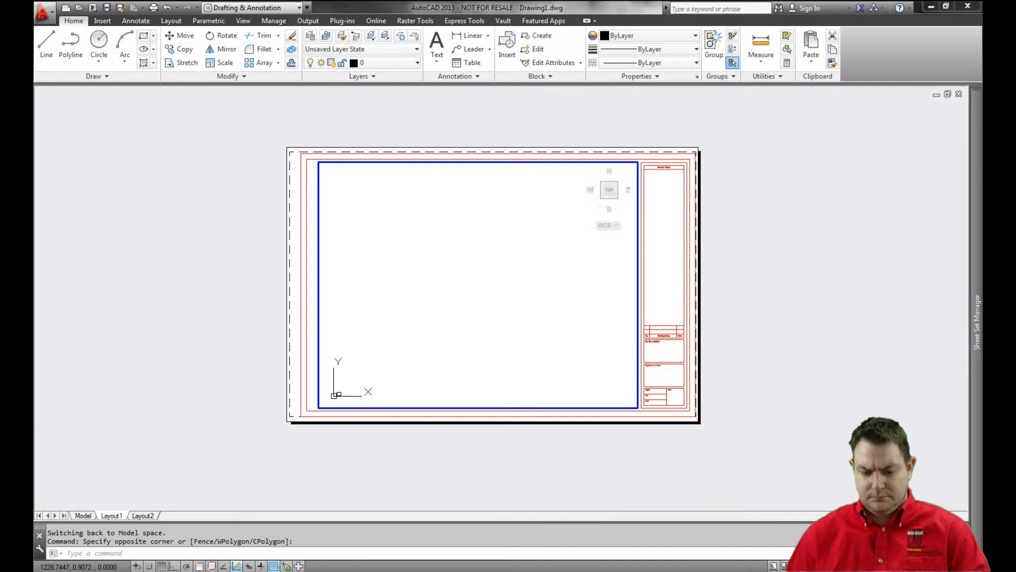
pyautogui.click(476, 339)
pyautogui.click(476, 328)
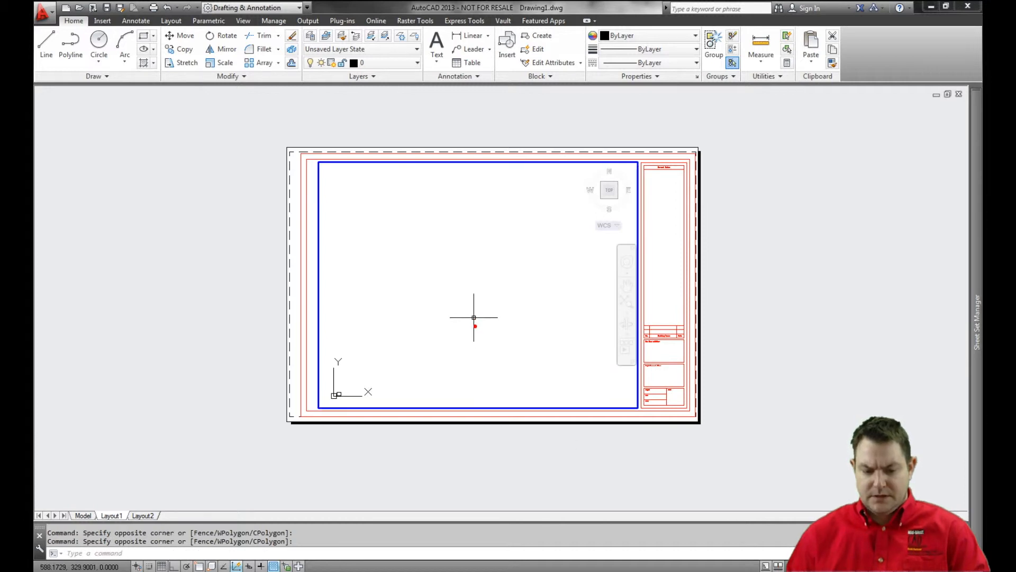
pyautogui.moveTo(465, 327); pyautogui.dragTo(525, 267, button='middle')
pyautogui.scroll(4, 422, 334)
pyautogui.moveTo(411, 337); pyautogui.dragTo(441, 302, button='middle')
pyautogui.scroll(5, 470, 312)
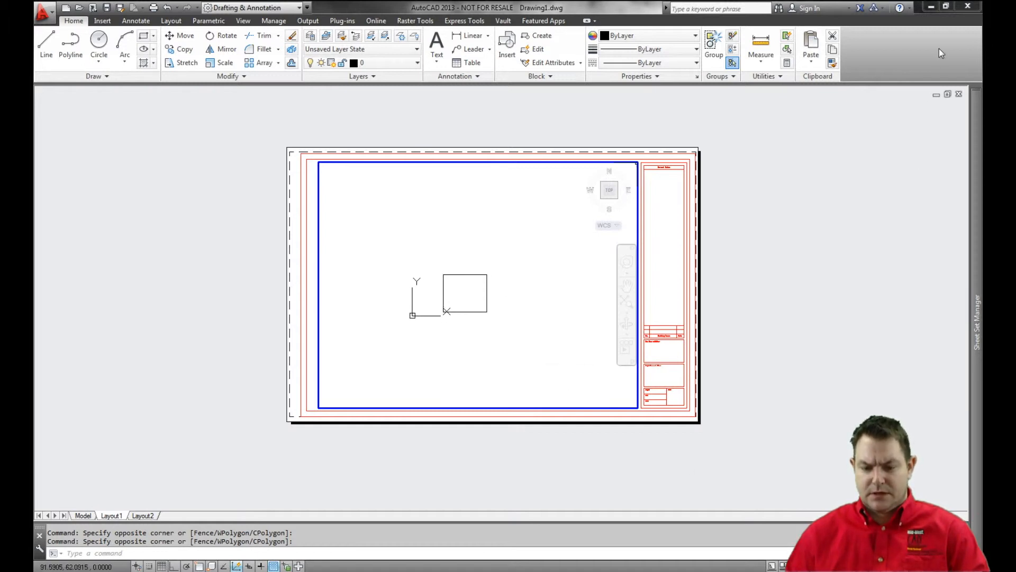
# Shrink and widen the program window to expose the viewport scale, and set the active viewport's scale to 1:4.
pyautogui.click(946, 7)
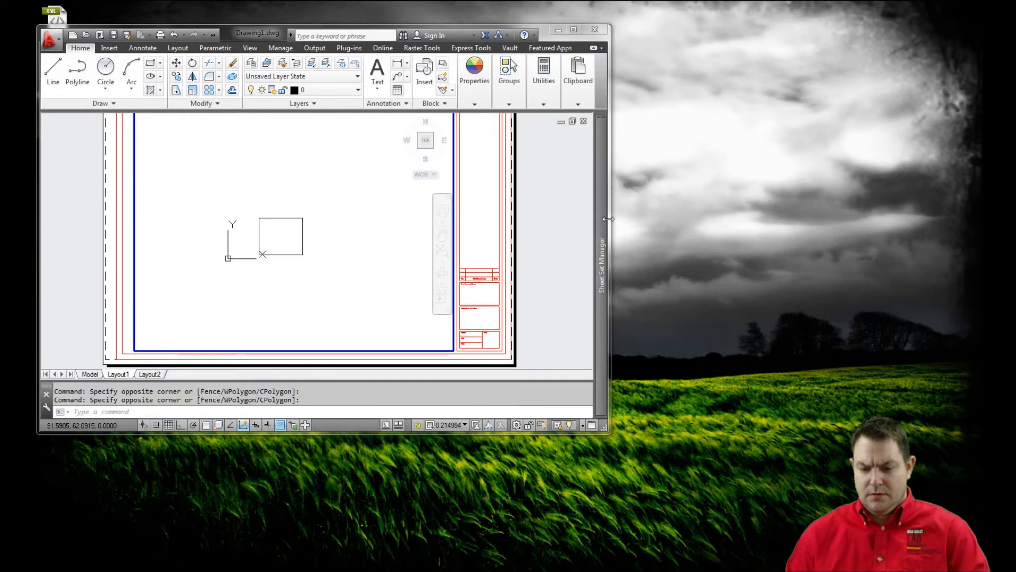
pyautogui.moveTo(614, 217)
pyautogui.mouseDown()
pyautogui.moveTo(764, 238)
pyautogui.moveTo(834, 269)
pyautogui.mouseUp()
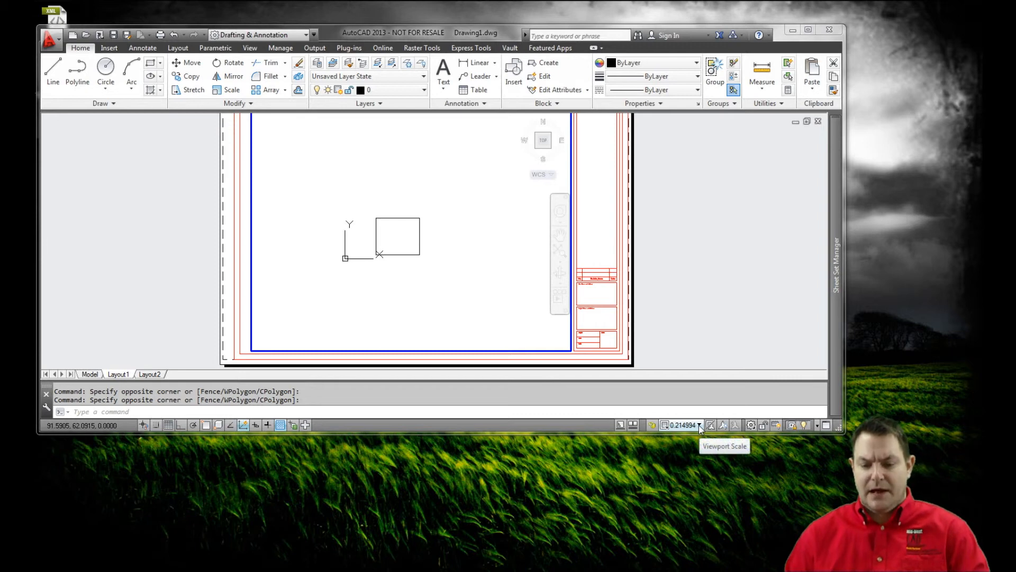
pyautogui.click(699, 426)
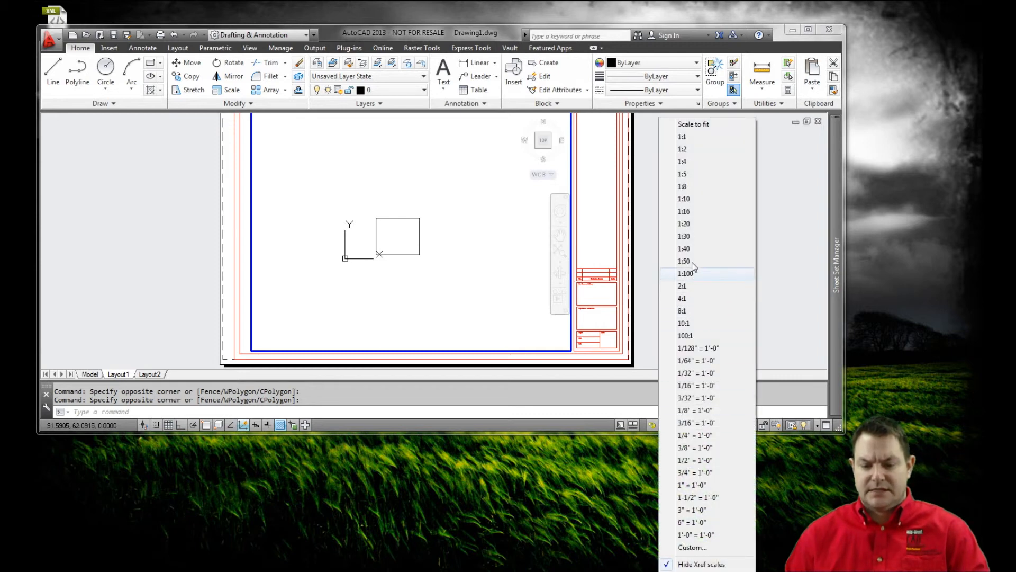
pyautogui.click(683, 161)
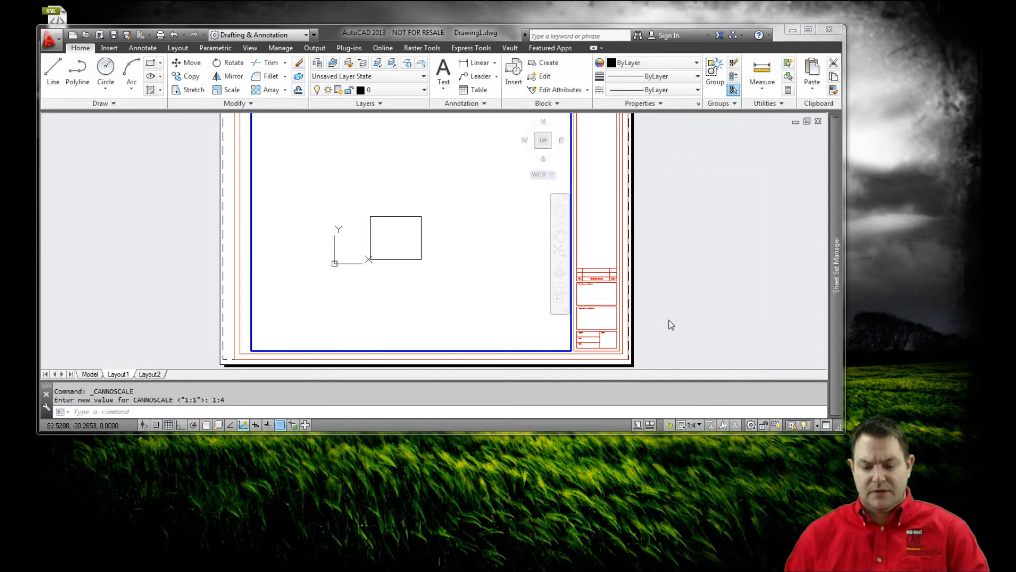
# Lock the viewport, maximize the program window again, and return to paper space on Layout1.
pyautogui.click(671, 425)
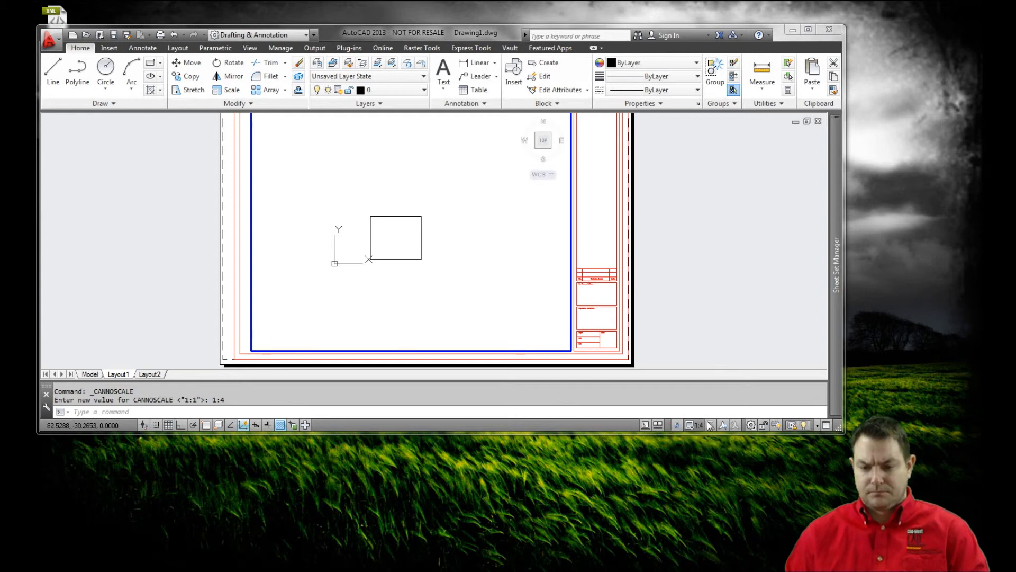
pyautogui.click(808, 29)
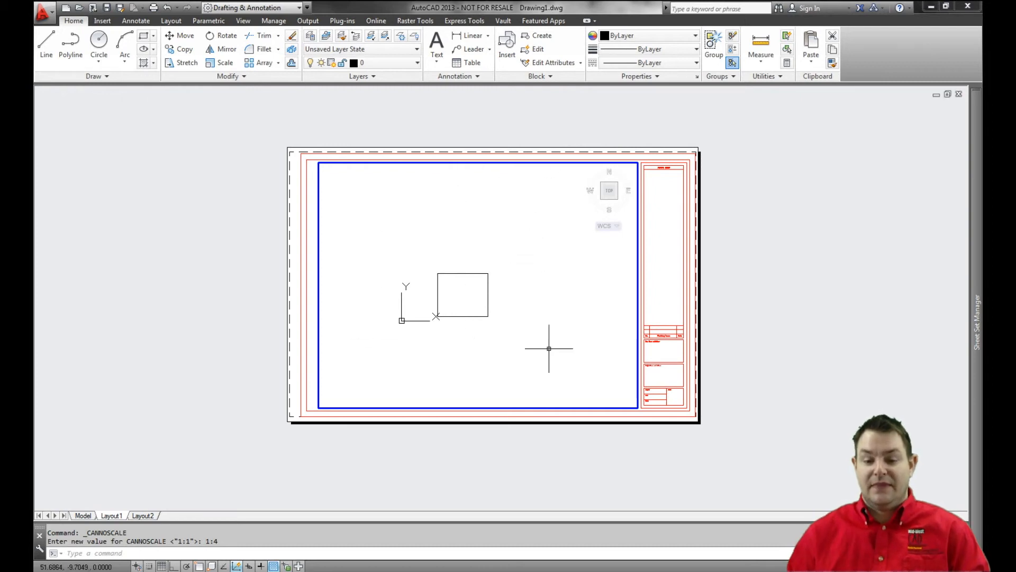
pyautogui.doubleClick(671, 260)
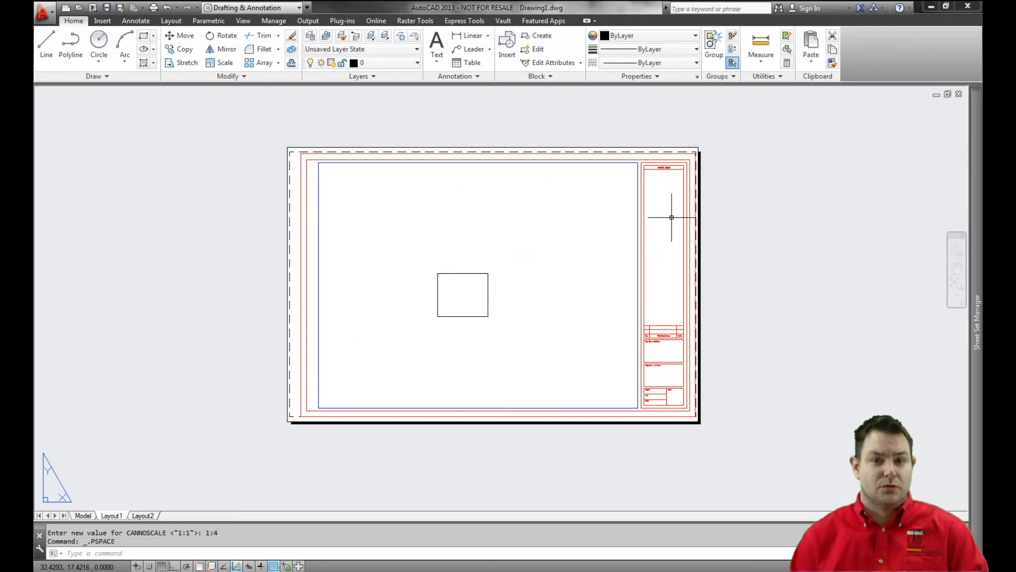